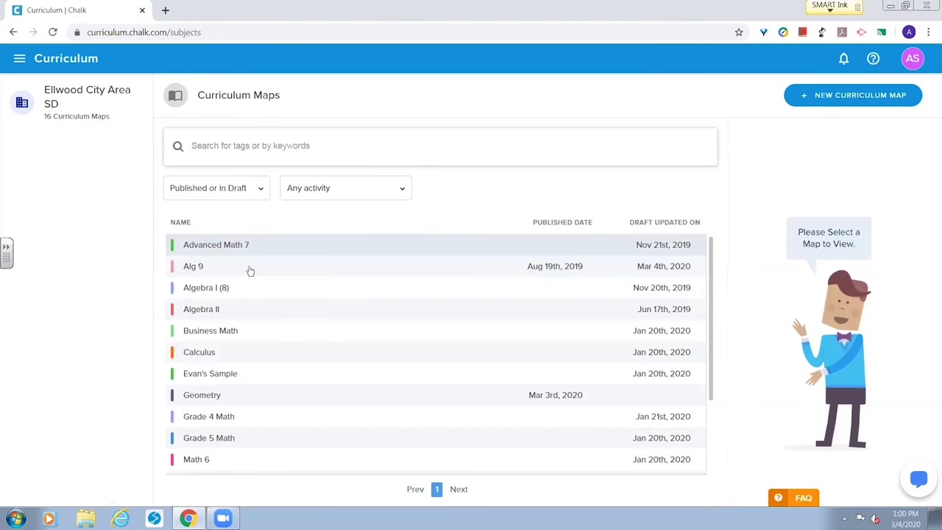
- Open the Alg 9 curriculum map at Unit 2: Linear Equations
{"action": "left_click", "coordinate": [214, 270]}
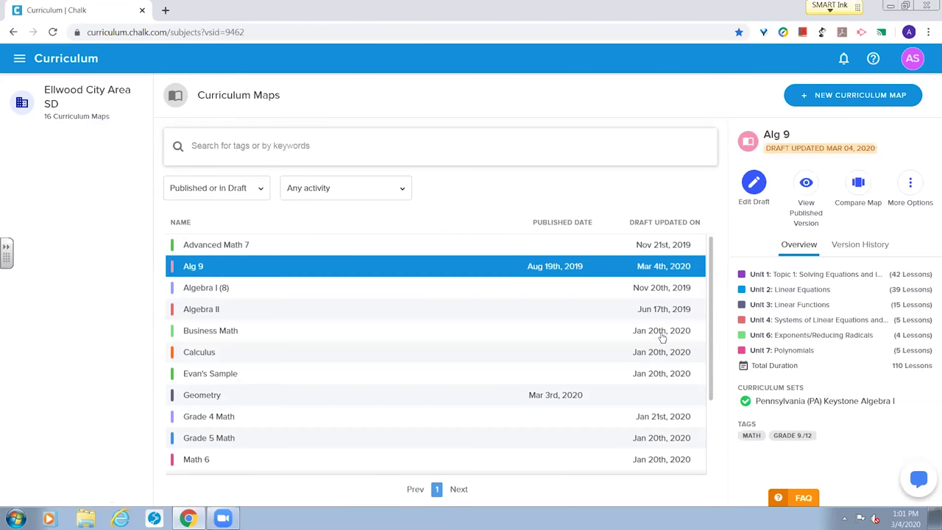
{"action": "left_click", "coordinate": [788, 290]}
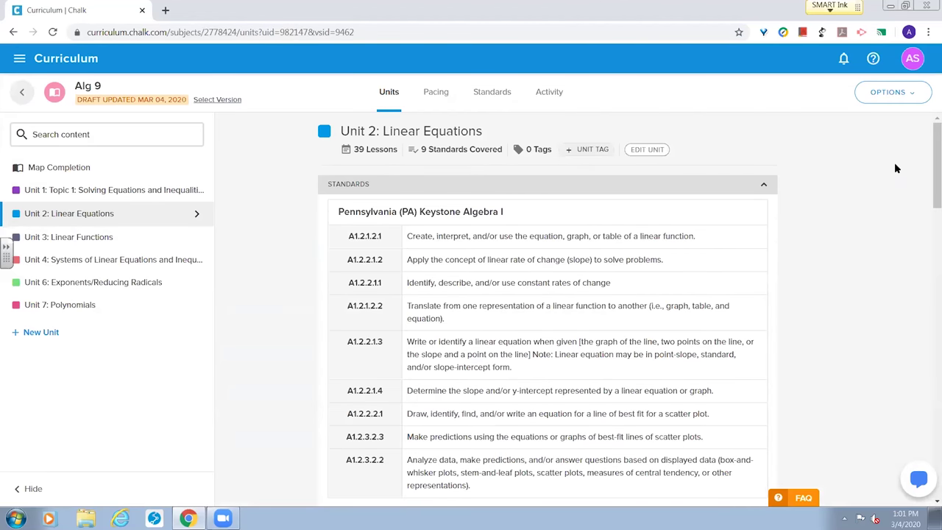
{"action": "scroll", "coordinate": [929, 163], "scroll_direction": "down", "scroll_amount": 1}
{"action": "scroll", "coordinate": [929, 164], "scroll_direction": "up", "scroll_amount": 1}
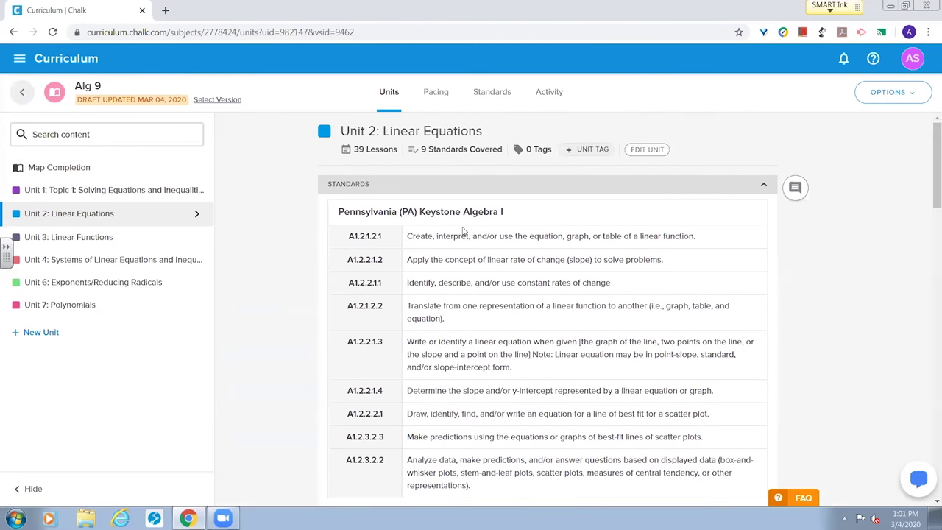
- Examine Unit 2's standards, Stage 1 desired results, Stage 2 assessment evidence and Stage 3 learning opportunities
{"action": "scroll", "coordinate": [927, 177], "scroll_direction": "down", "scroll_amount": 1}
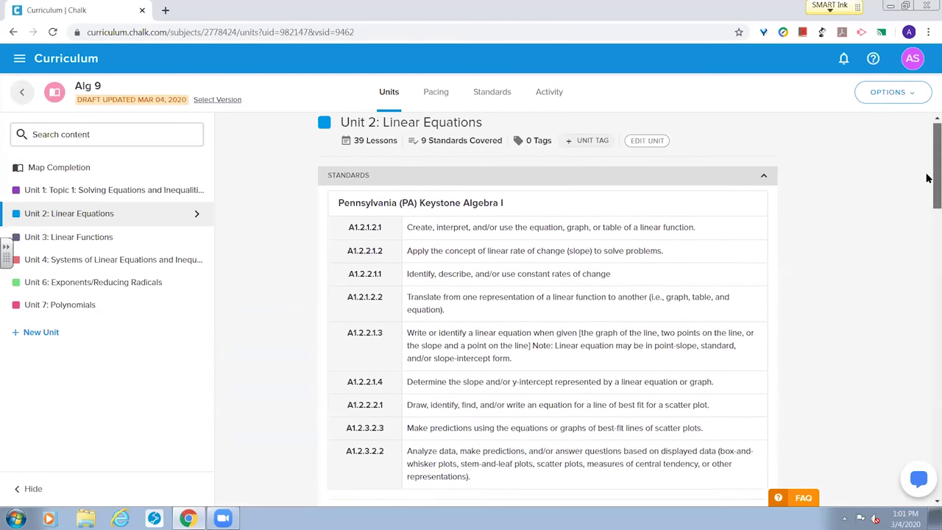
{"action": "scroll", "coordinate": [927, 184], "scroll_direction": "down", "scroll_amount": 1}
{"action": "scroll", "coordinate": [928, 176], "scroll_direction": "up", "scroll_amount": 2}
{"action": "left_click_drag", "start_coordinate": [927, 175], "coordinate": [928, 250]}
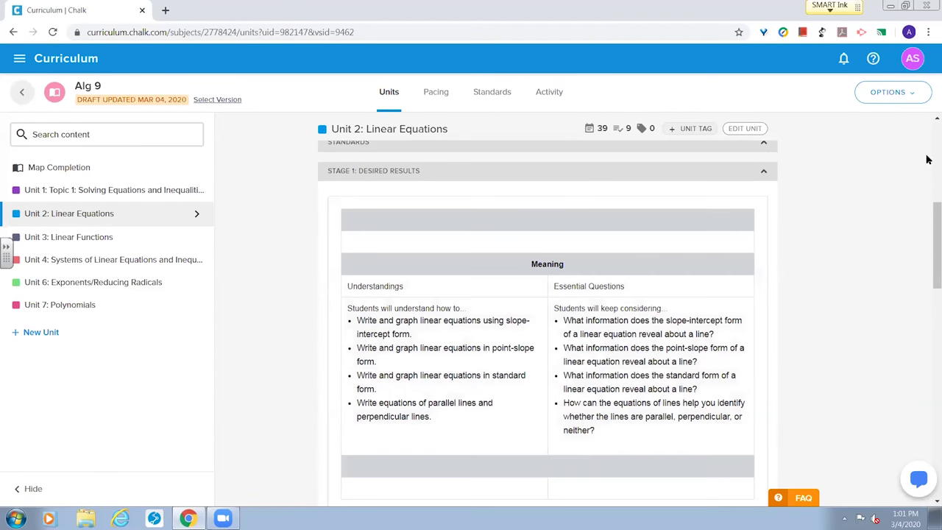
{"action": "left_click_drag", "start_coordinate": [927, 212], "coordinate": [927, 236]}
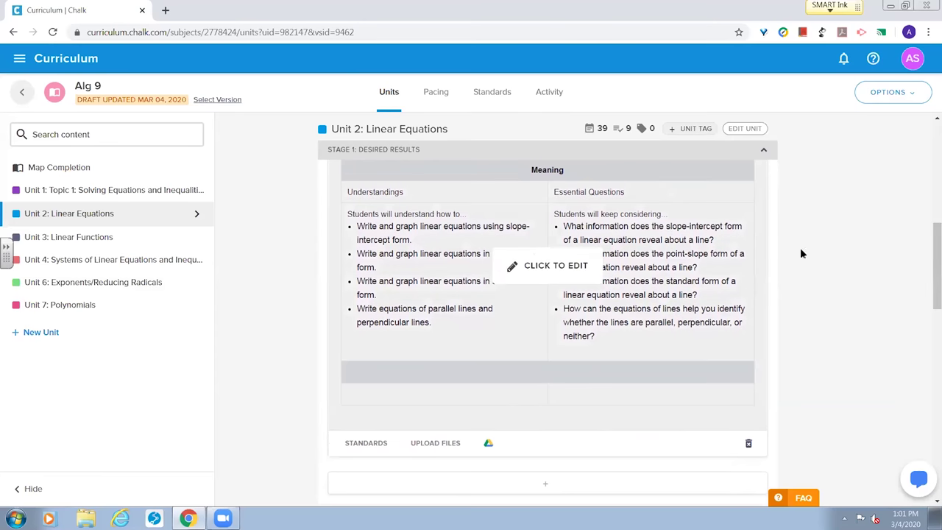
{"action": "left_click_drag", "start_coordinate": [927, 289], "coordinate": [927, 293]}
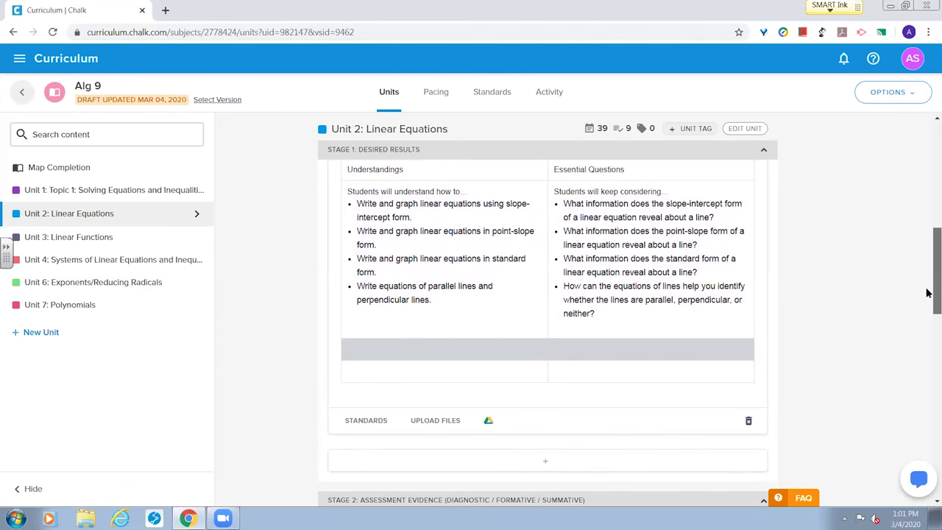
{"action": "left_click_drag", "start_coordinate": [927, 293], "coordinate": [927, 354]}
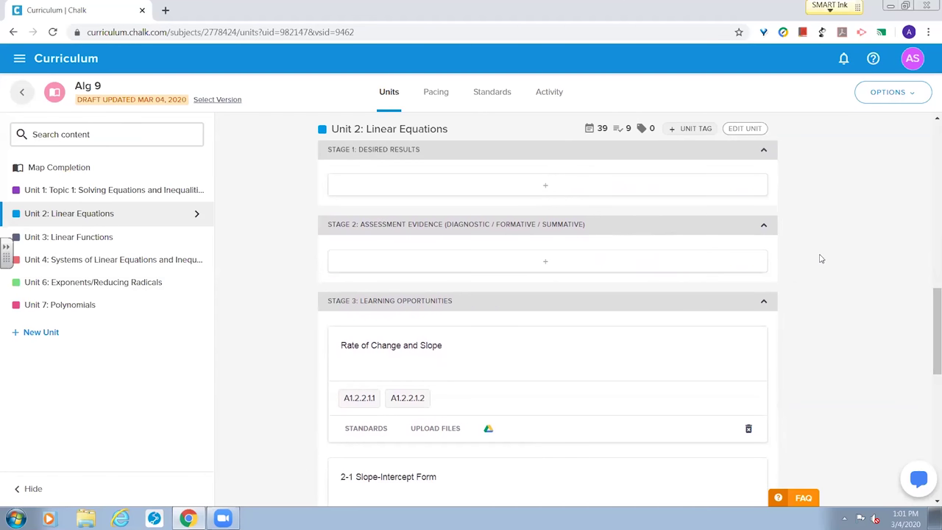
{"action": "left_click_drag", "start_coordinate": [927, 321], "coordinate": [927, 331]}
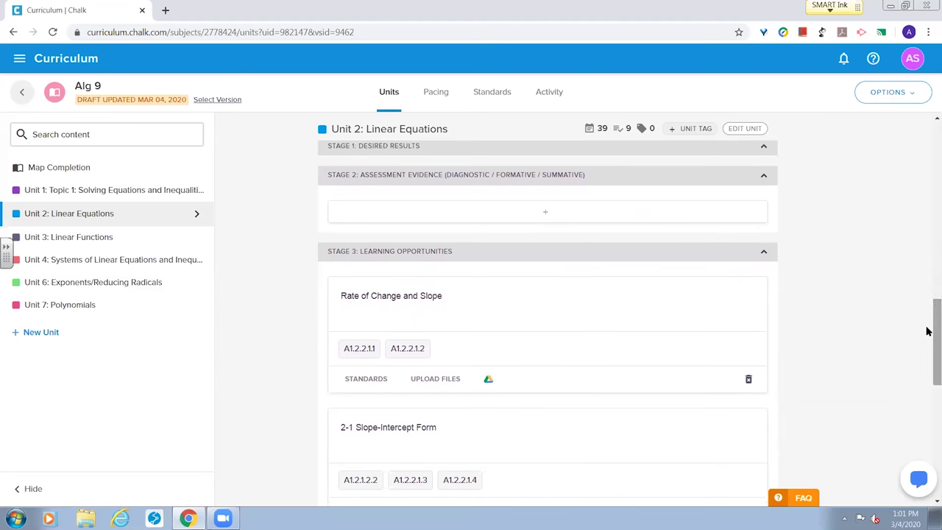
{"action": "left_click_drag", "start_coordinate": [928, 332], "coordinate": [928, 346]}
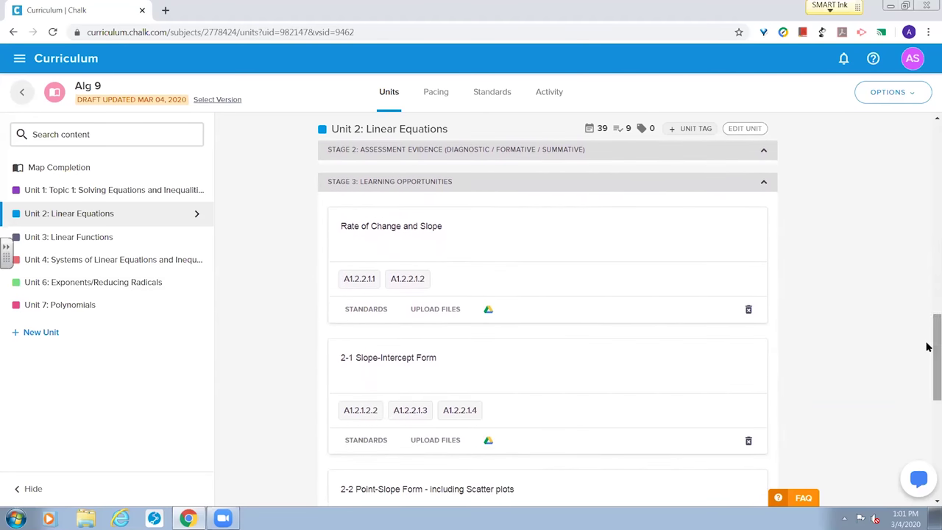
{"action": "left_click_drag", "start_coordinate": [927, 346], "coordinate": [927, 118]}
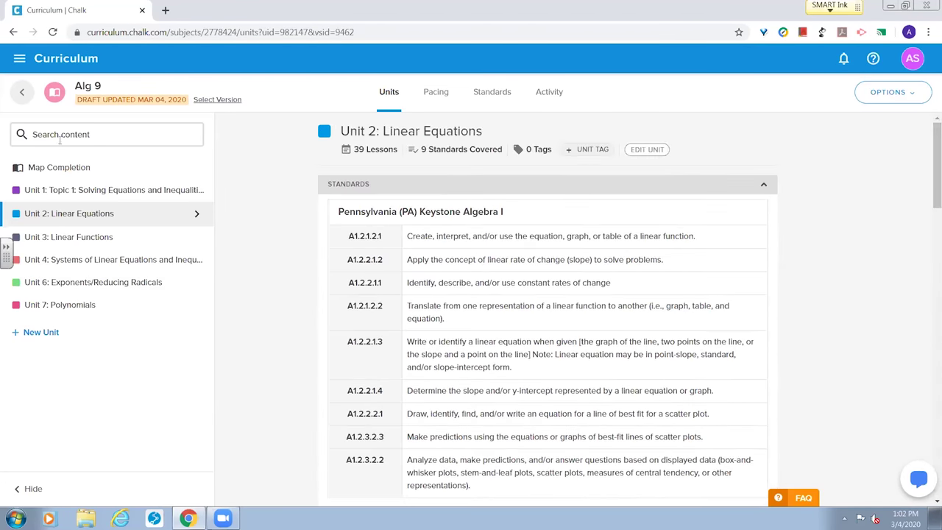
- Create a new unit numbered 8, titled Data Analysis, with a suggested duration of 8 lessons
{"action": "left_click", "coordinate": [39, 334]}
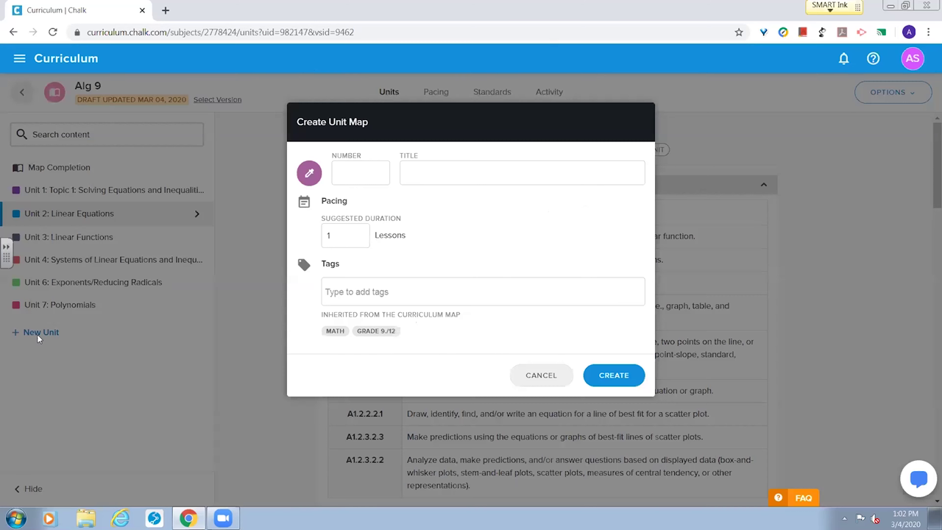
{"action": "left_click", "coordinate": [380, 172]}
{"action": "left_click", "coordinate": [432, 173]}
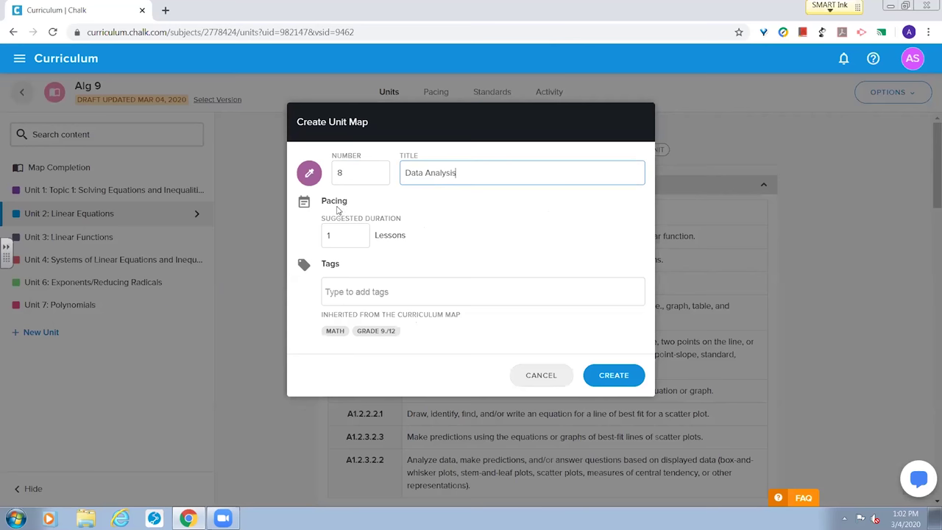
{"action": "double_click", "coordinate": [333, 234]}
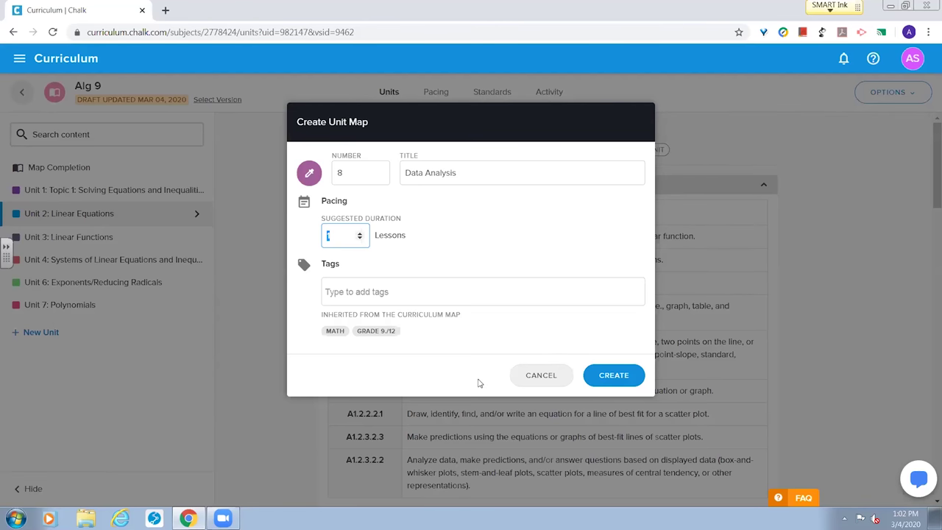
{"action": "left_click", "coordinate": [617, 379]}
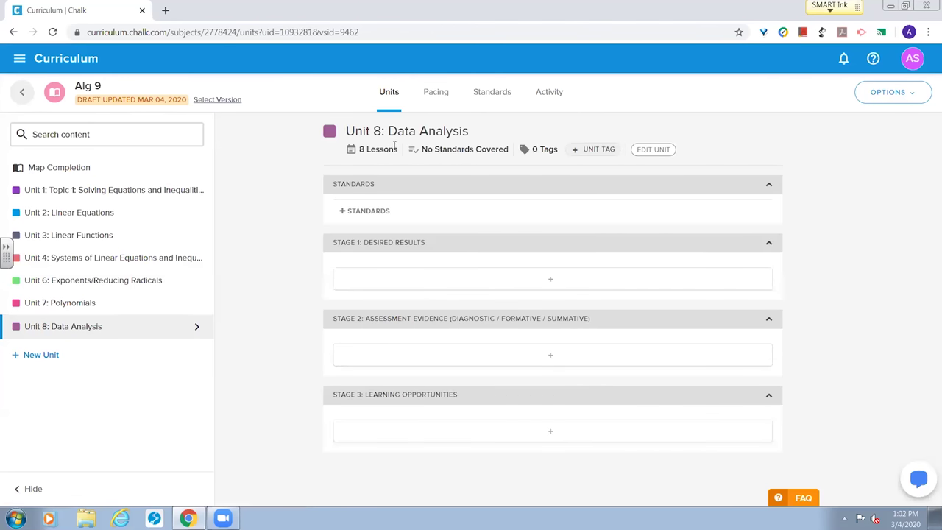
- Check where Unit 8 falls in the map's monthly pacing calendar, then return to the unit's content
{"action": "left_click", "coordinate": [435, 97]}
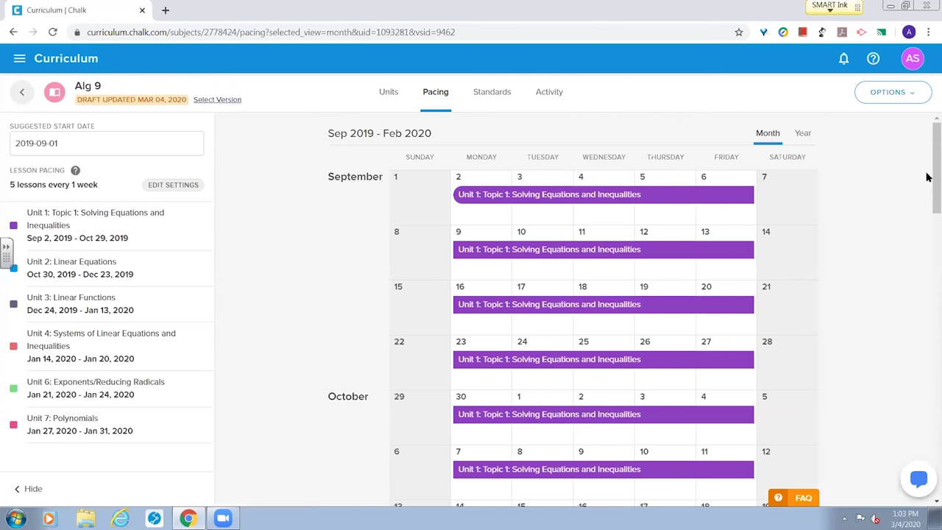
{"action": "left_click_drag", "start_coordinate": [928, 181], "coordinate": [928, 429]}
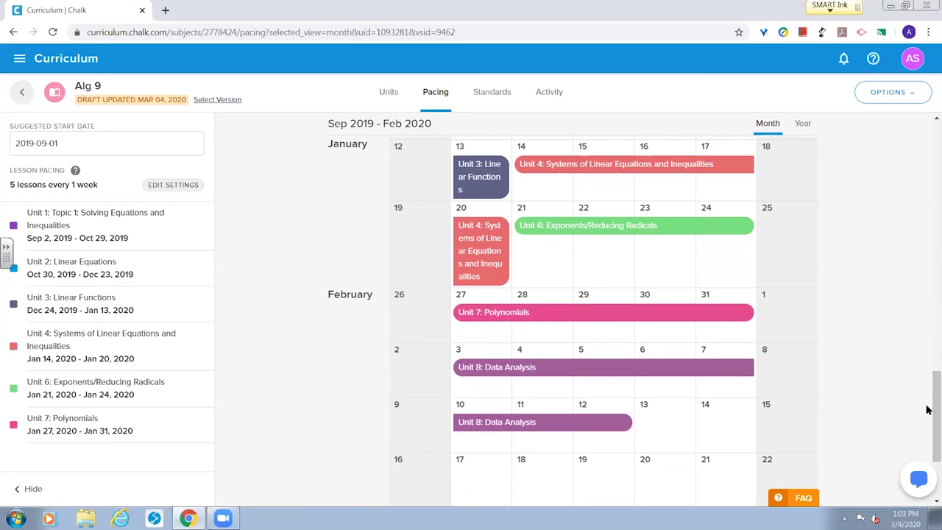
{"action": "left_click_drag", "start_coordinate": [928, 421], "coordinate": [928, 83]}
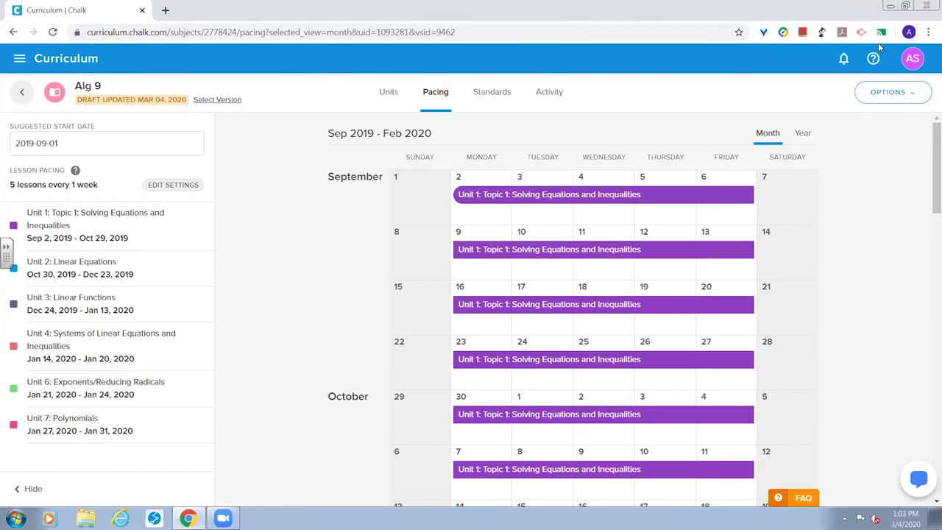
{"action": "left_click", "coordinate": [388, 93]}
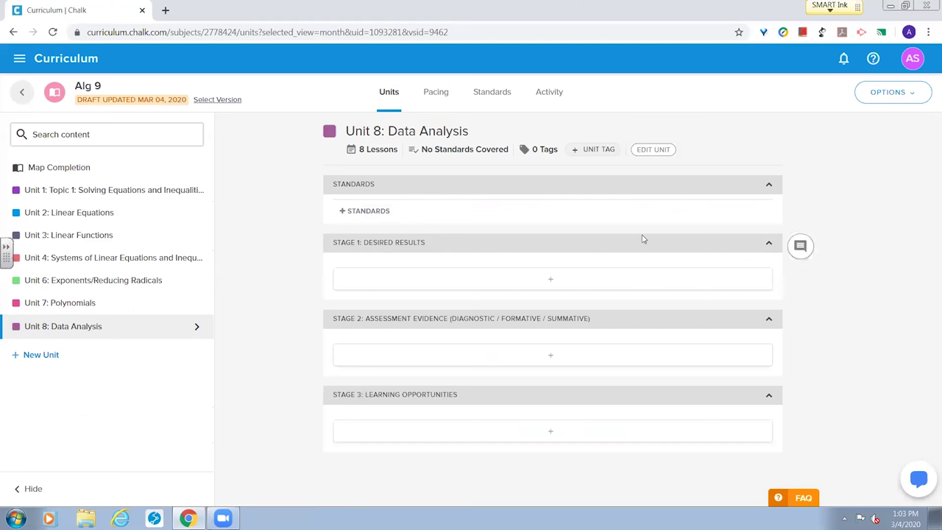
- Add standards A1.2.3.1.1 and A1.2.3.3.1 from Pennsylvania (PA) Keystone Algebra I to Unit 8 and save them
{"action": "left_click", "coordinate": [383, 213]}
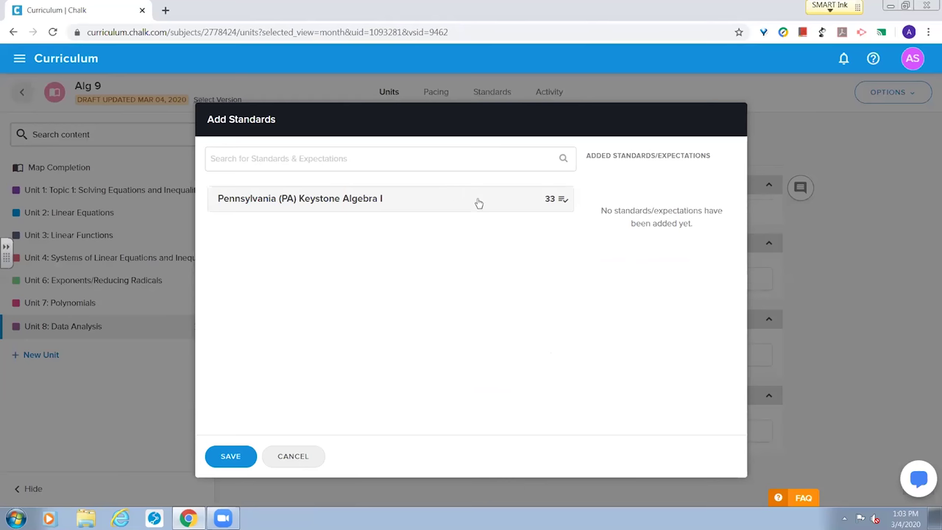
{"action": "left_click", "coordinate": [431, 203]}
{"action": "left_click_drag", "start_coordinate": [572, 215], "coordinate": [574, 423]}
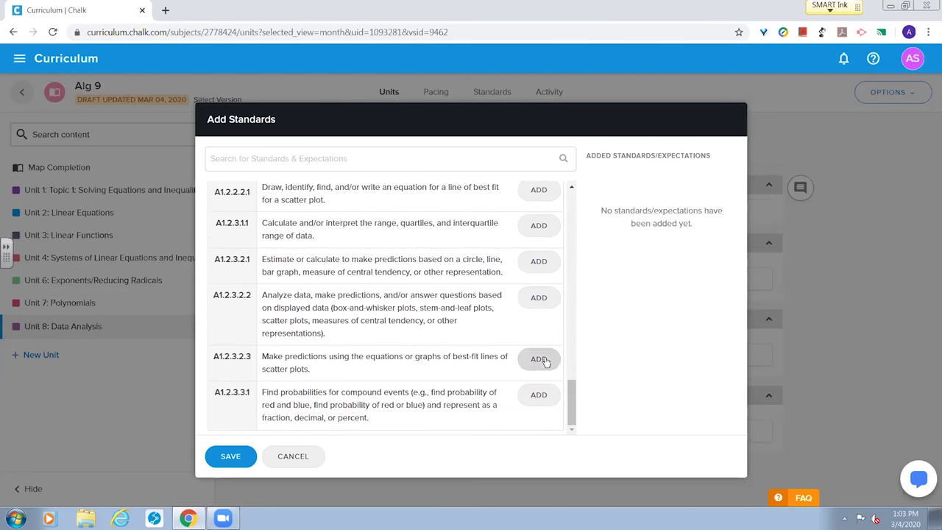
{"action": "left_click", "coordinate": [538, 296]}
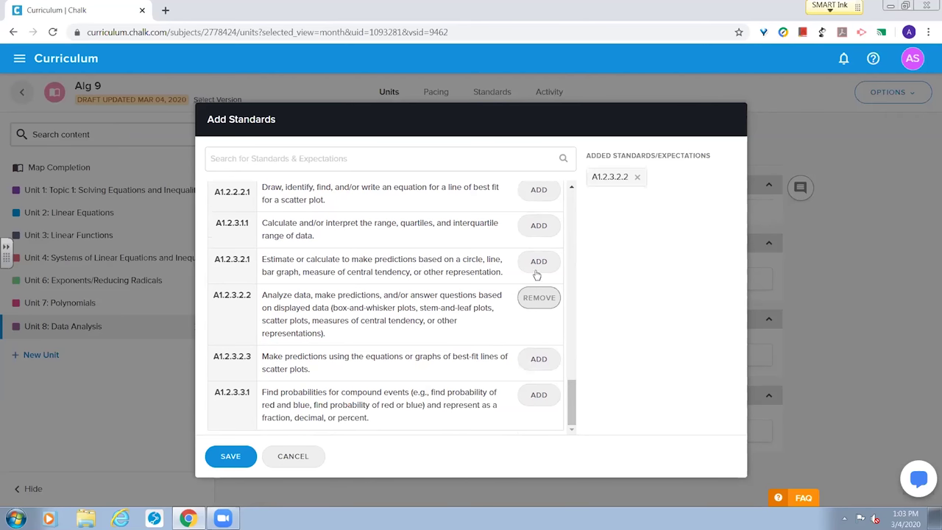
{"action": "left_click", "coordinate": [538, 228]}
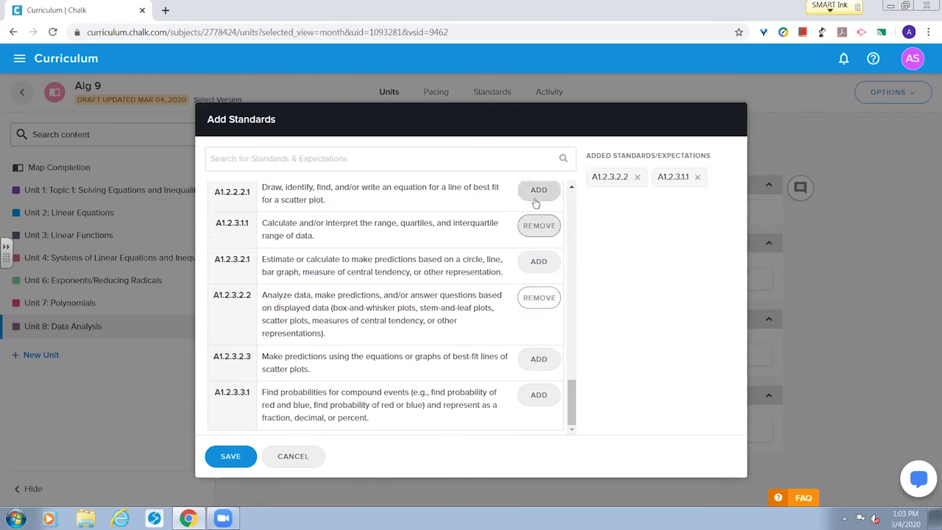
{"action": "left_click", "coordinate": [538, 300]}
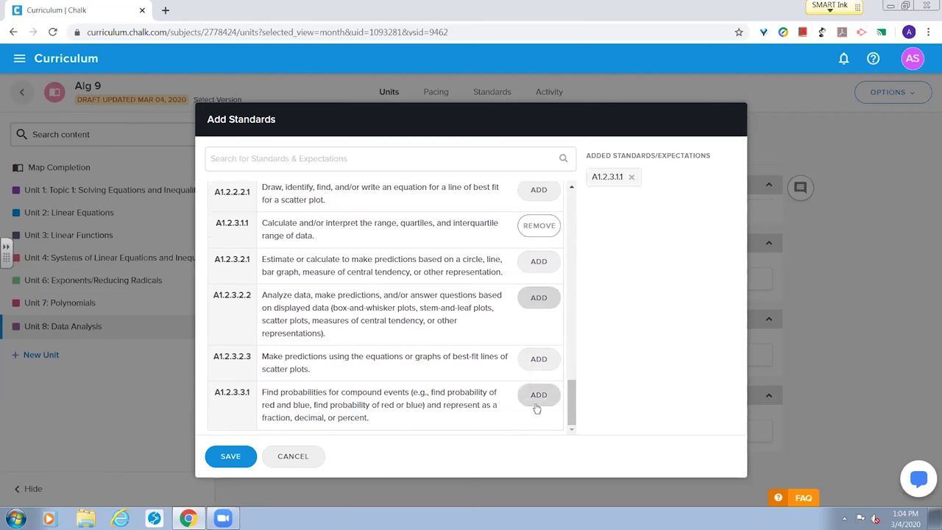
{"action": "left_click", "coordinate": [538, 398]}
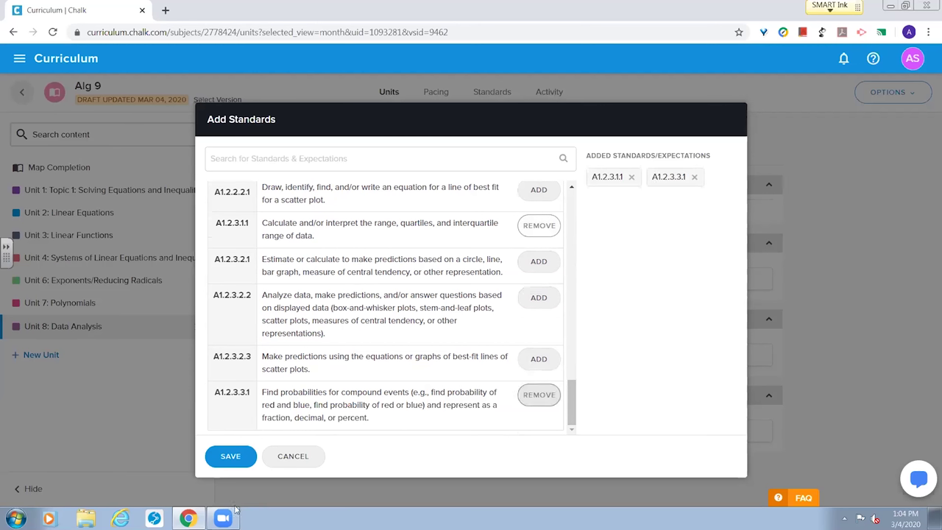
{"action": "left_click", "coordinate": [233, 456]}
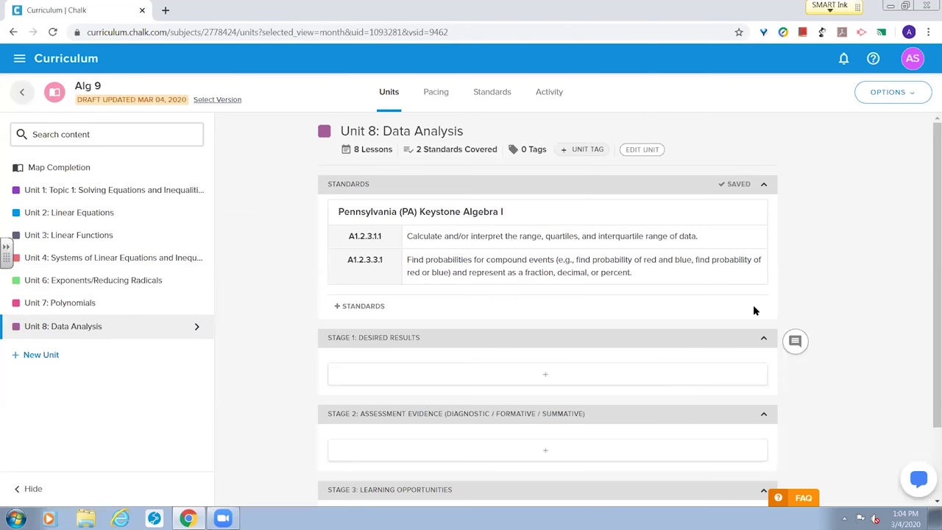
- Add a content block to Stage 1: Desired Results and open its "Students will understand that..." cell for editing
{"action": "left_click_drag", "start_coordinate": [930, 164], "coordinate": [928, 258]}
{"action": "left_click", "coordinate": [549, 288]}
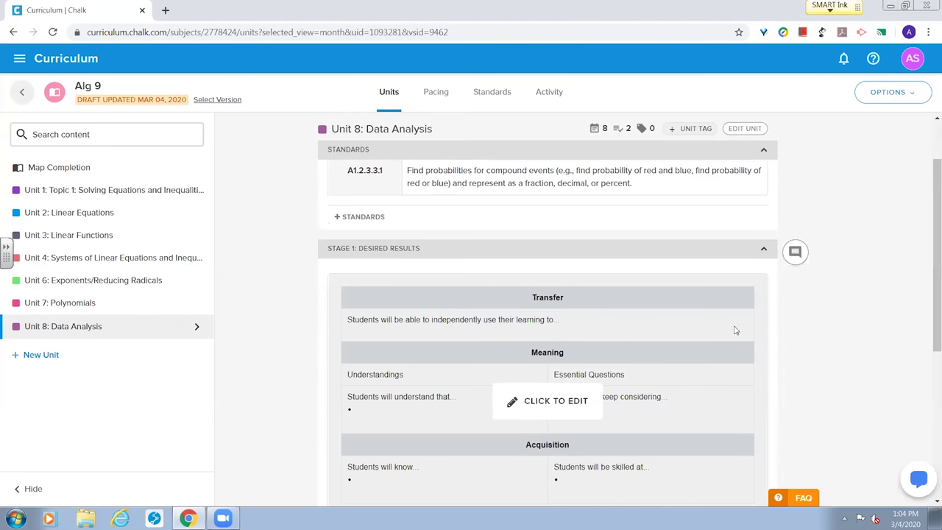
{"action": "scroll", "coordinate": [904, 264], "scroll_direction": "down", "scroll_amount": 2}
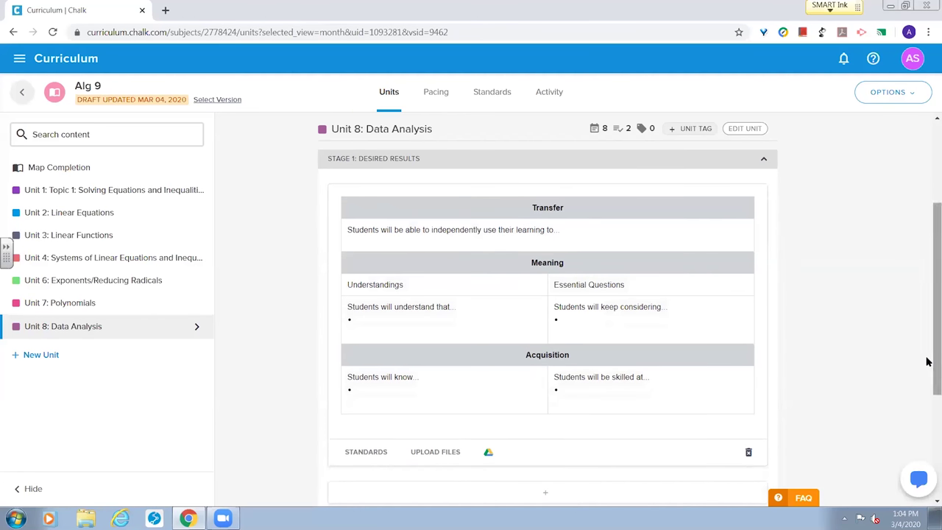
{"action": "left_click", "coordinate": [549, 320]}
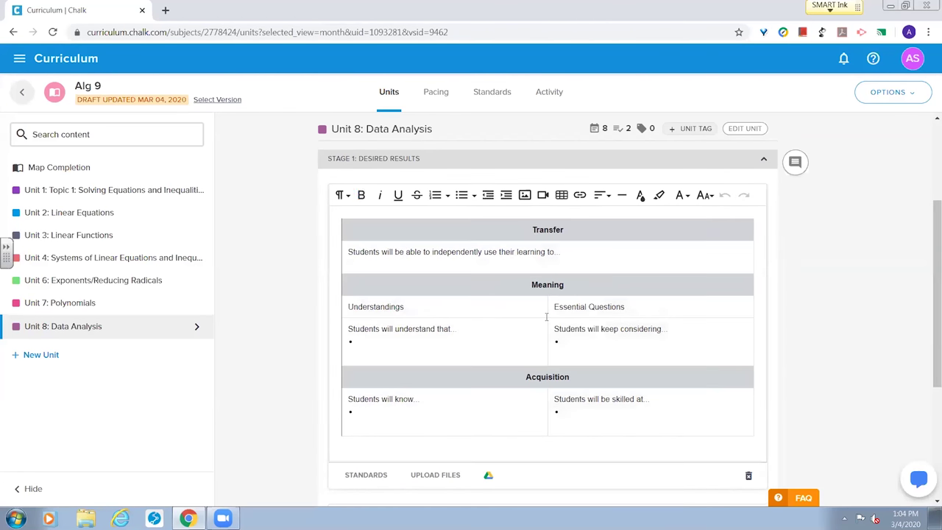
{"action": "left_click", "coordinate": [469, 335]}
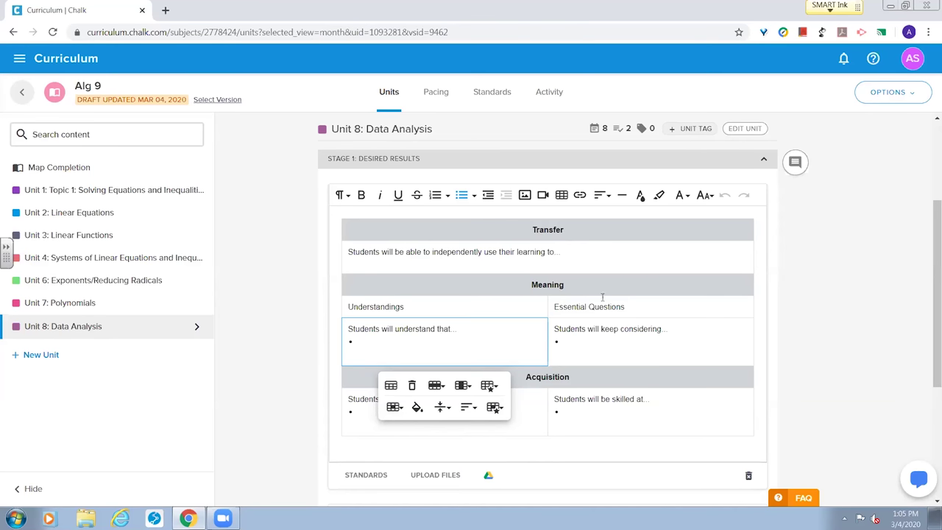
- Add a content block to Stage 3: Learning Opportunities of Unit 8
{"action": "scroll", "coordinate": [926, 294], "scroll_direction": "down", "scroll_amount": 2}
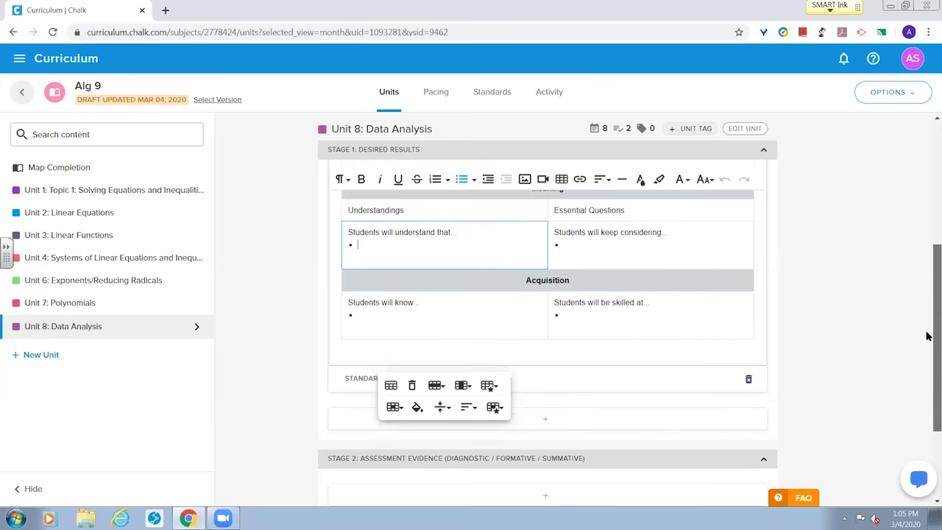
{"action": "scroll", "coordinate": [926, 353], "scroll_direction": "down", "scroll_amount": 1}
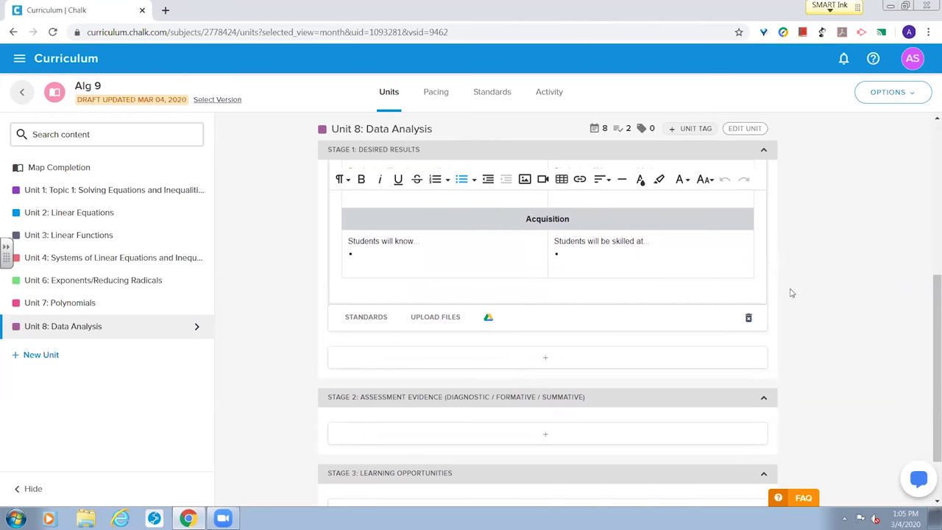
{"action": "left_click_drag", "start_coordinate": [932, 336], "coordinate": [927, 375]}
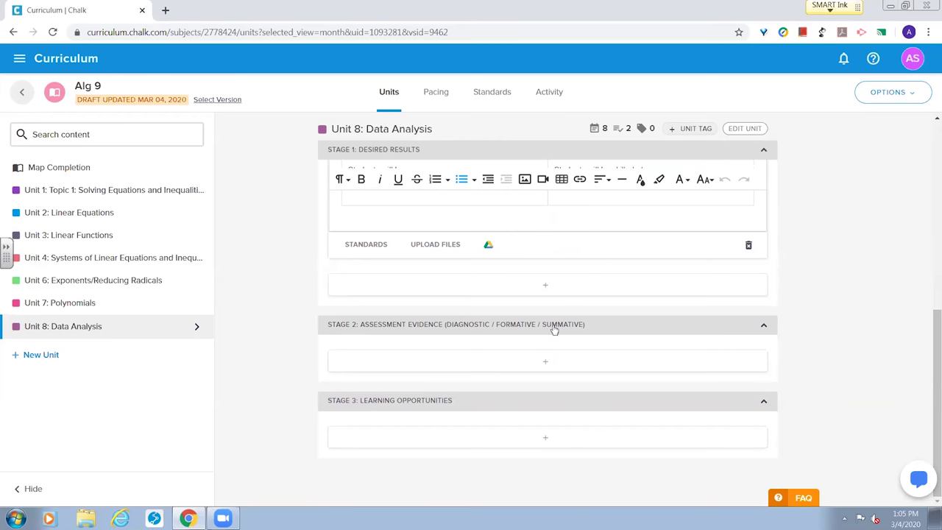
{"action": "left_click", "coordinate": [543, 438]}
{"action": "left_click_drag", "start_coordinate": [928, 378], "coordinate": [927, 438]}
{"action": "left_click", "coordinate": [507, 326]}
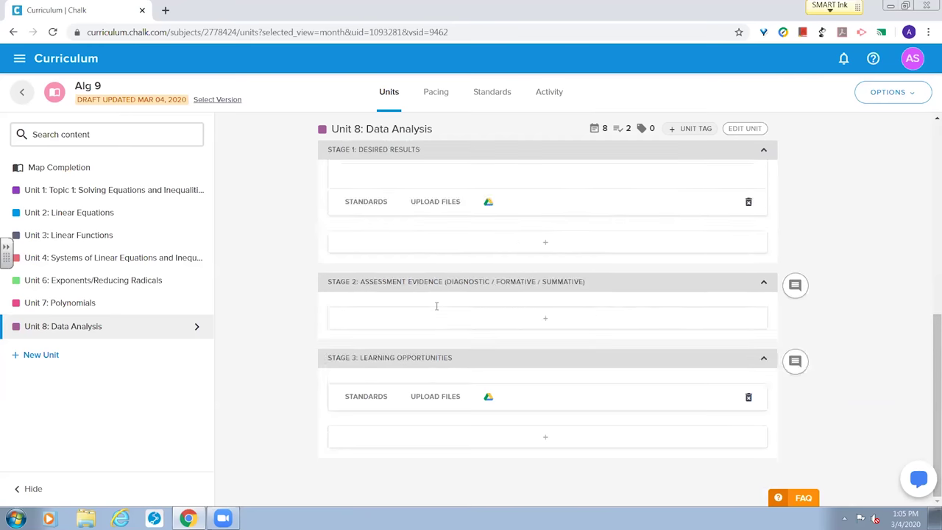
- Replace the sample text in the Stage 3 content block with "8-1 Probability"
{"action": "left_click_drag", "start_coordinate": [341, 313], "coordinate": [604, 396]}
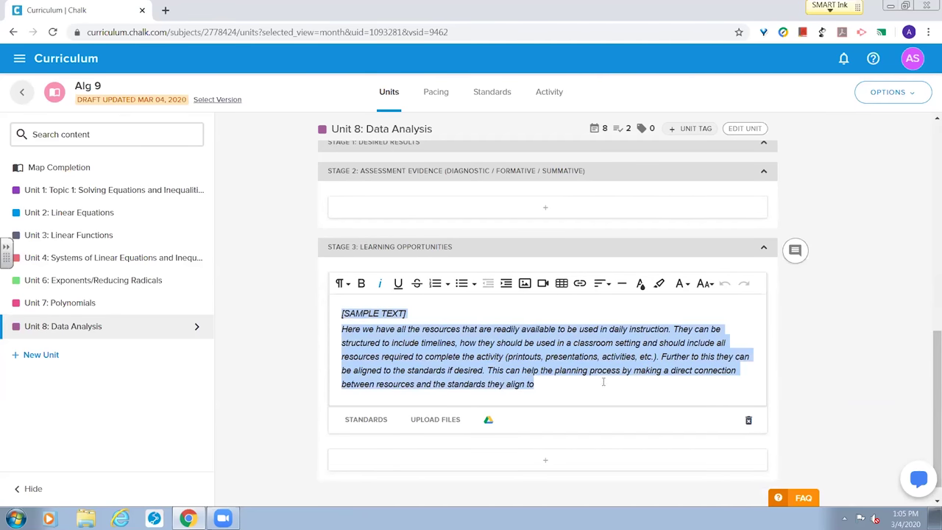
{"action": "left_click", "coordinate": [603, 382]}
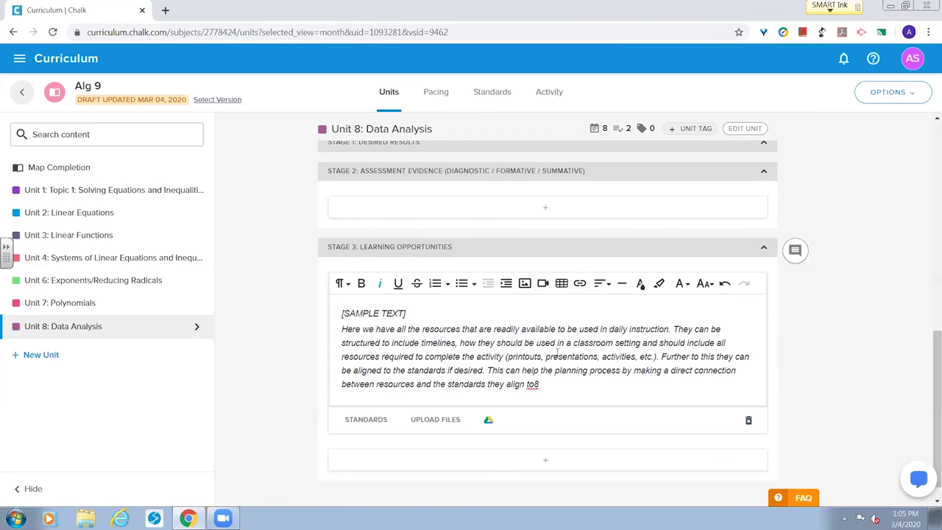
{"action": "left_click_drag", "start_coordinate": [557, 388], "coordinate": [323, 315]}
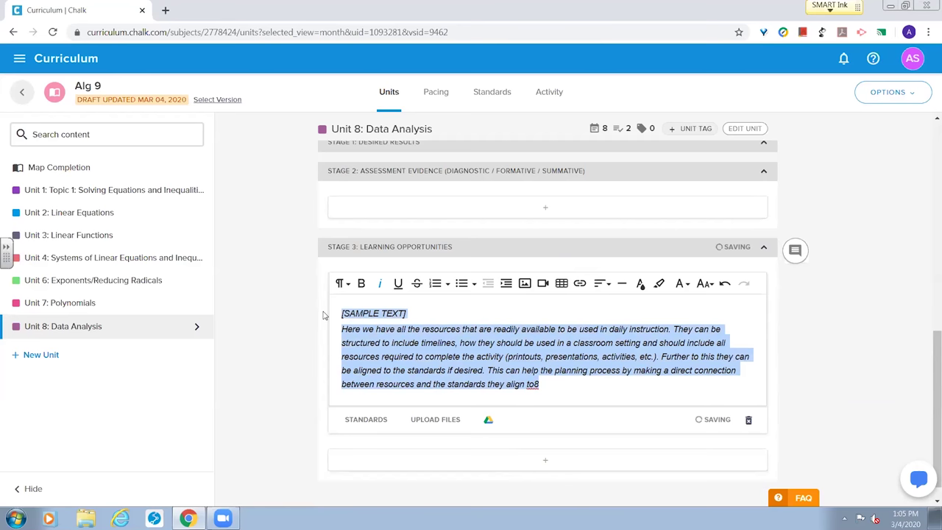
{"action": "type", "text": "8"}
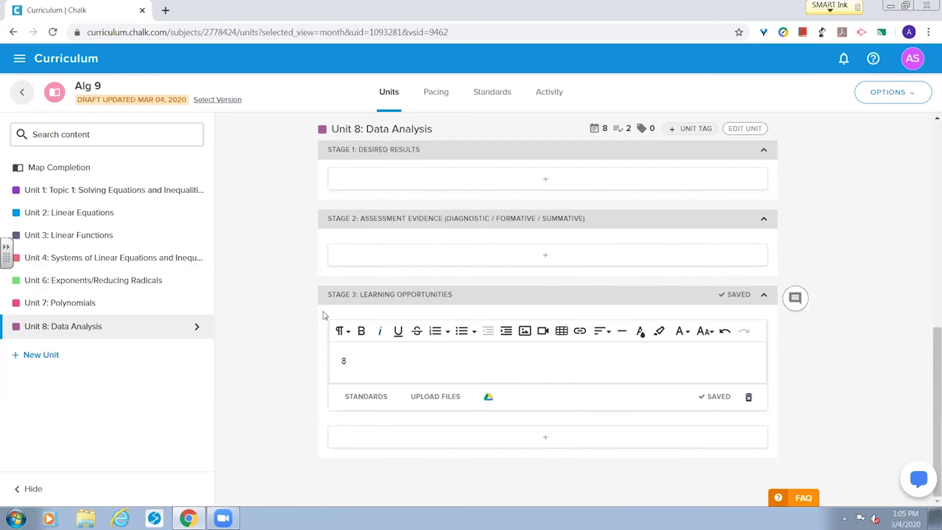
{"action": "type", "text": "-1"}
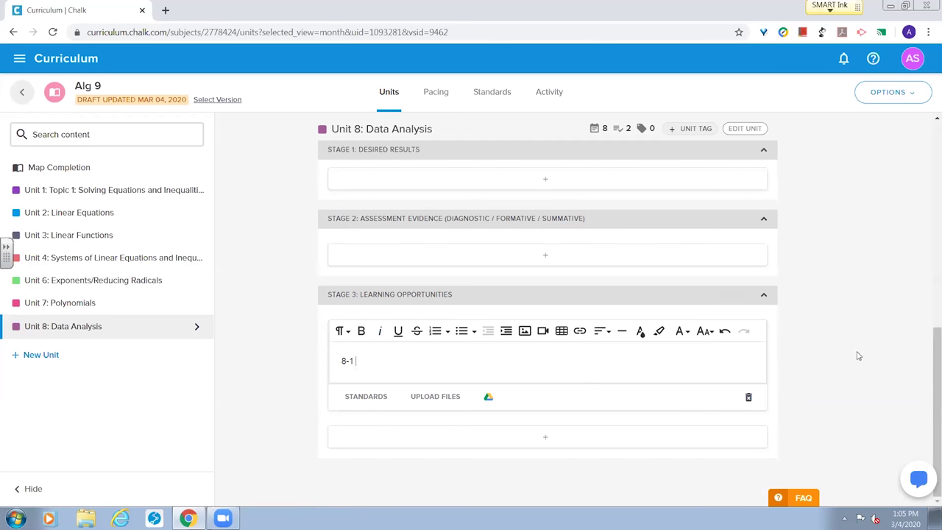
{"action": "type", "text": "sdj"}
{"action": "type", "text": "Probability"}
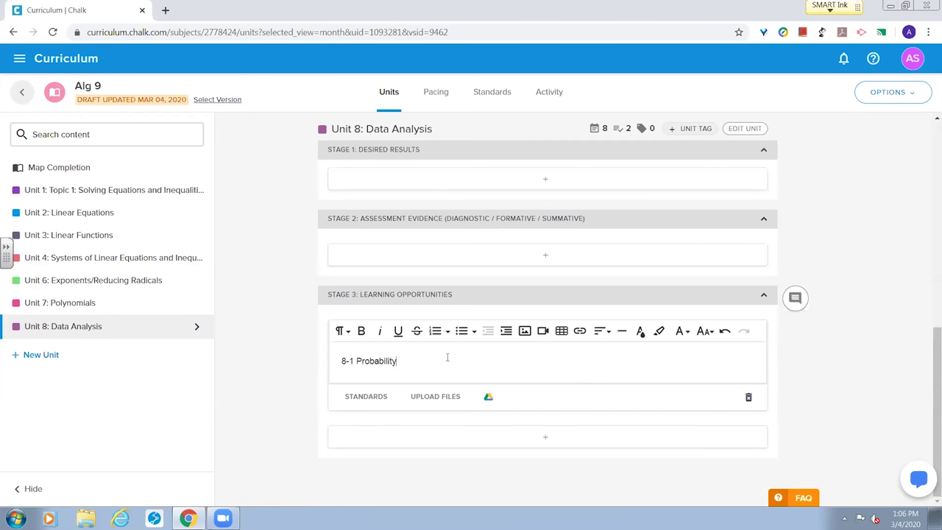
- Attach Unit 8's standard A1.2.3.3.1 to the 8-1 Probability block and save it
{"action": "left_click", "coordinate": [365, 398]}
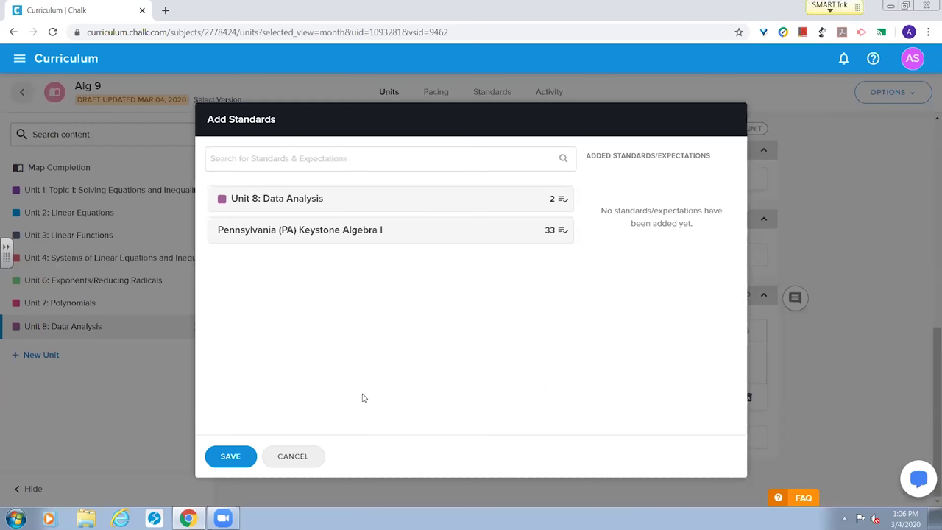
{"action": "left_click", "coordinate": [321, 208]}
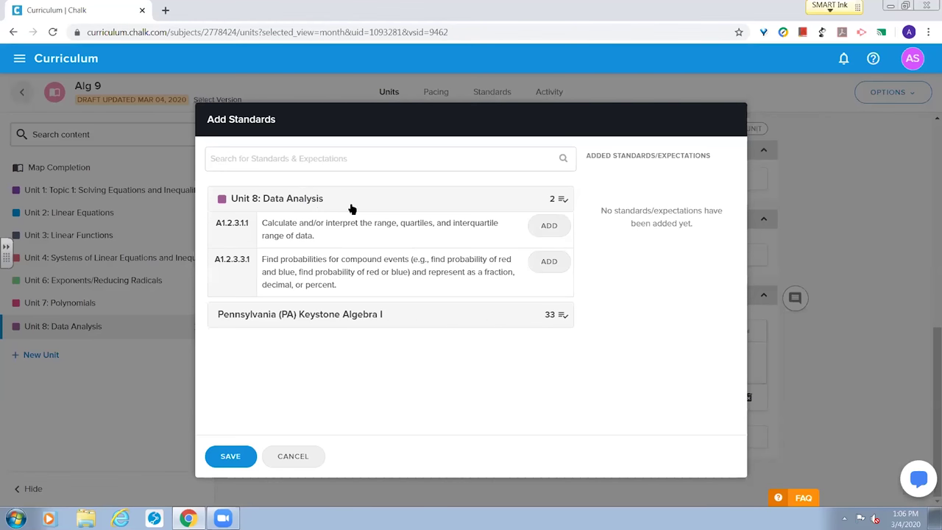
{"action": "left_click", "coordinate": [552, 264]}
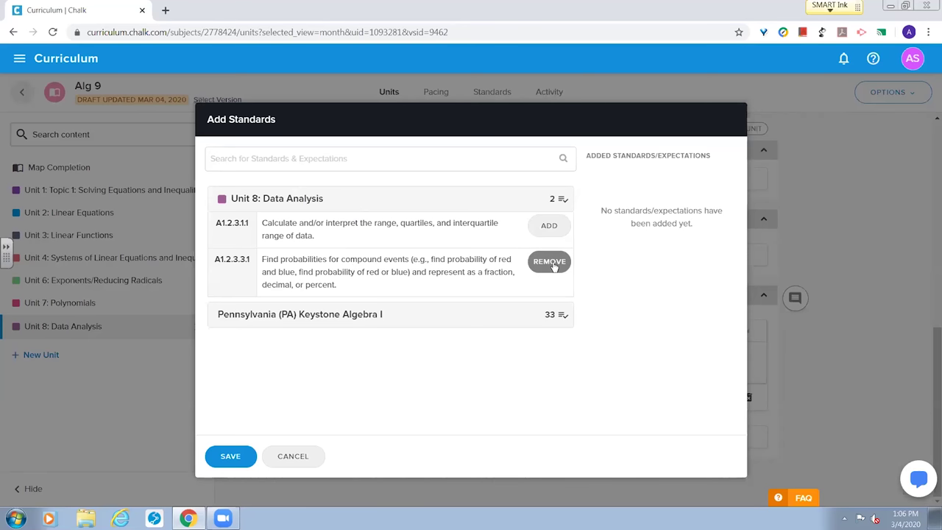
{"action": "left_click", "coordinate": [236, 458]}
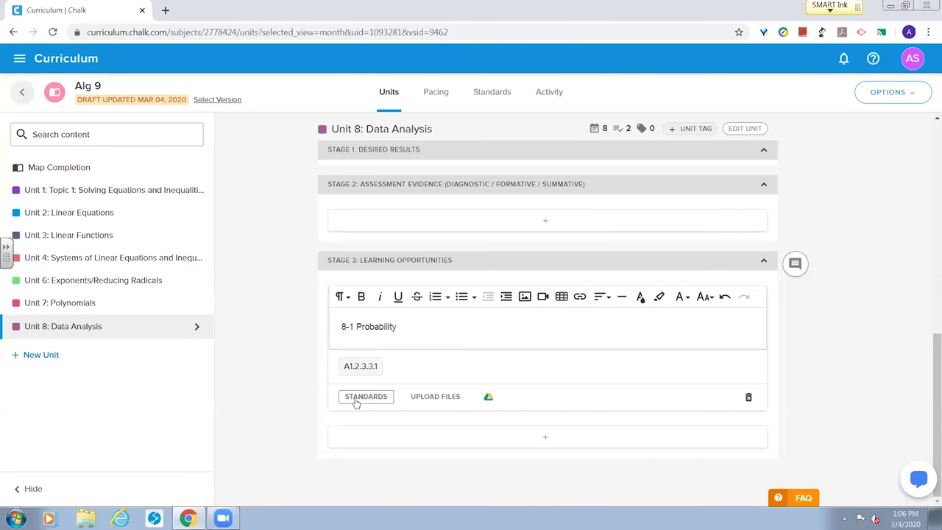
- Look at the file upload option for the 8-1 Probability block, then review Unit 8's overview, standards and stages
{"action": "left_click", "coordinate": [455, 399]}
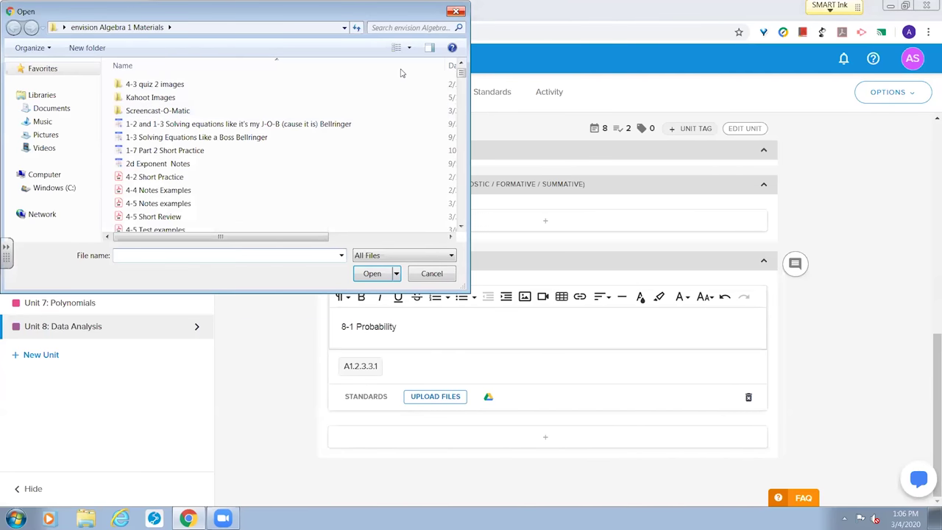
{"action": "left_click", "coordinate": [456, 11]}
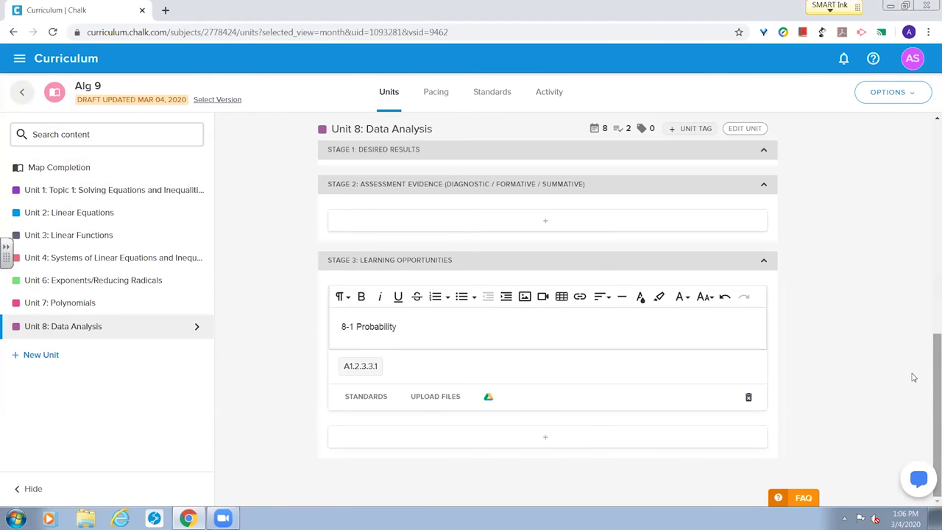
{"action": "scroll", "coordinate": [927, 332], "scroll_direction": "up", "scroll_amount": 1}
{"action": "left_click_drag", "start_coordinate": [928, 332], "coordinate": [928, 118]}
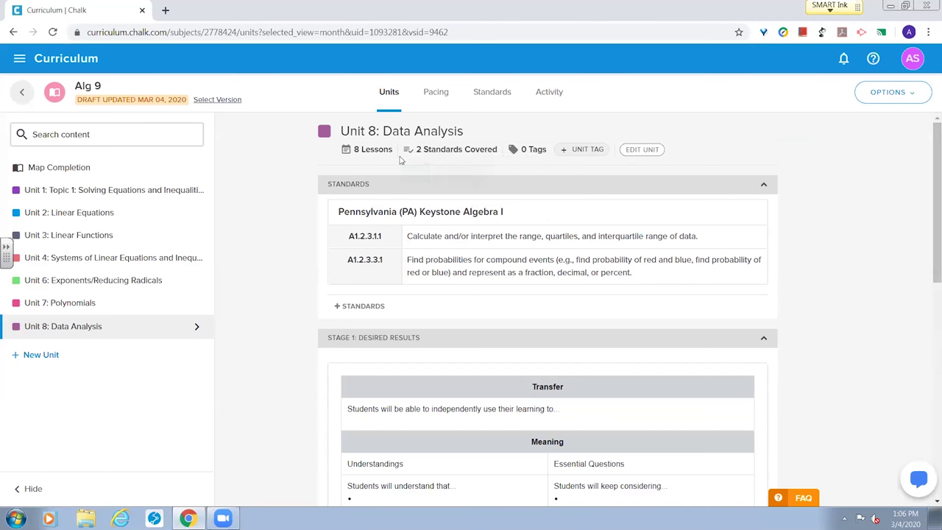
{"action": "mouse_move", "coordinate": [417, 151]}
{"action": "left_click_drag", "start_coordinate": [927, 269], "coordinate": [927, 479]}
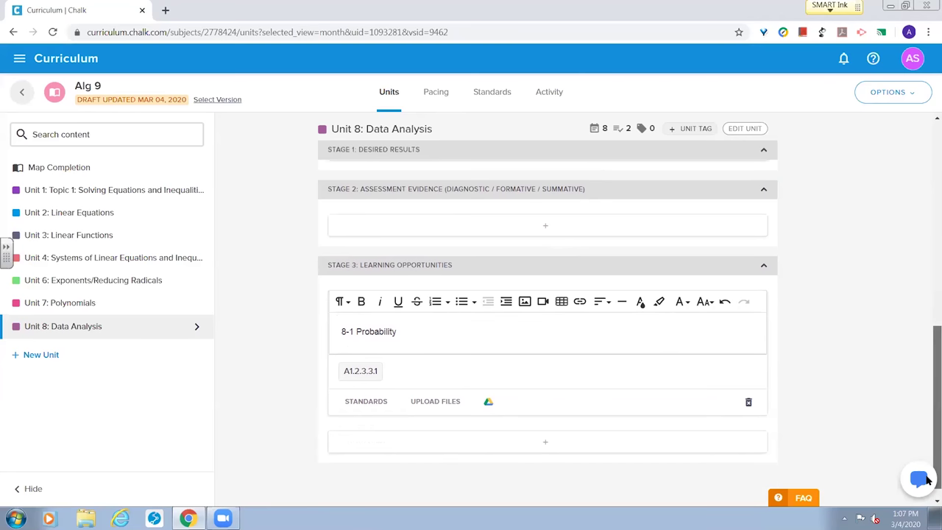
{"action": "left_click_drag", "start_coordinate": [928, 479], "coordinate": [927, 324]}
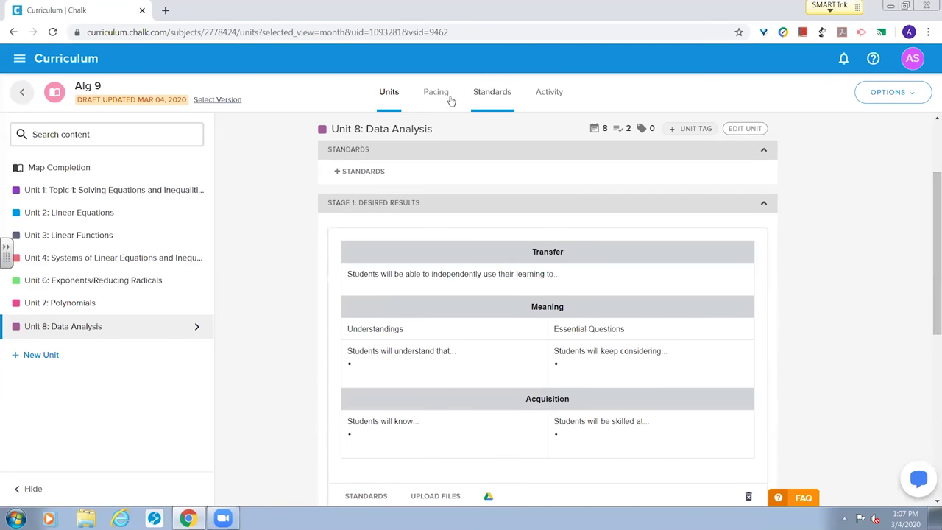
- Check the Alg 9 map's activity history and review its coverage of the Pennsylvania (PA) Keystone Algebra I standards
{"action": "left_click", "coordinate": [549, 94]}
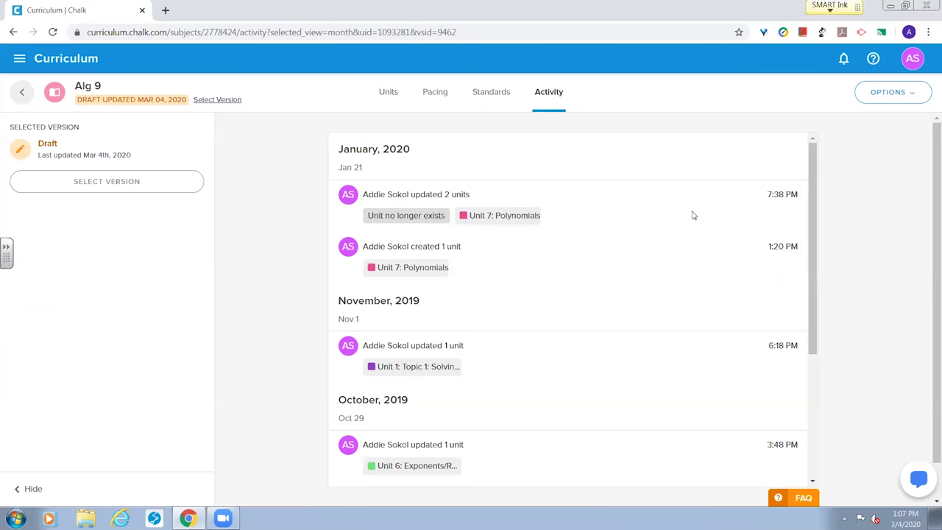
{"action": "left_click", "coordinate": [488, 94]}
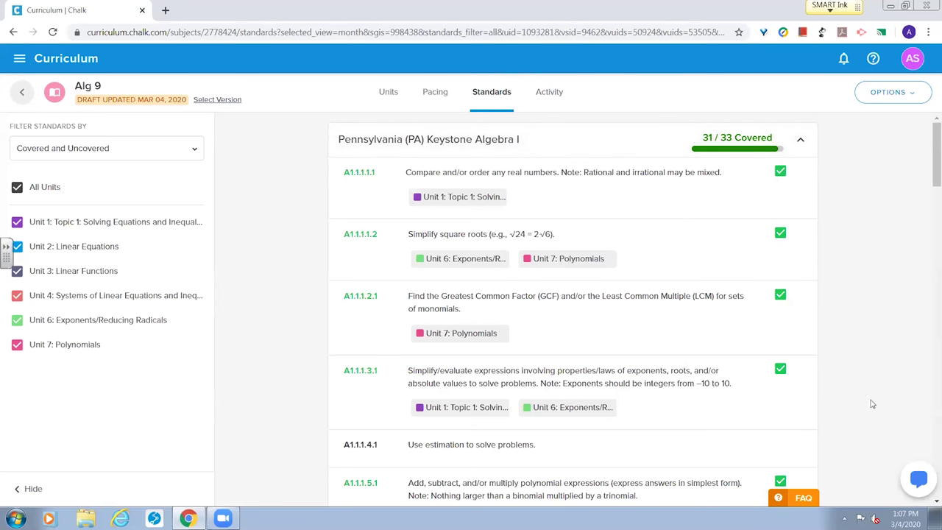
{"action": "left_click_drag", "start_coordinate": [926, 183], "coordinate": [927, 368]}
{"action": "scroll", "coordinate": [927, 411], "scroll_direction": "down", "scroll_amount": 10}
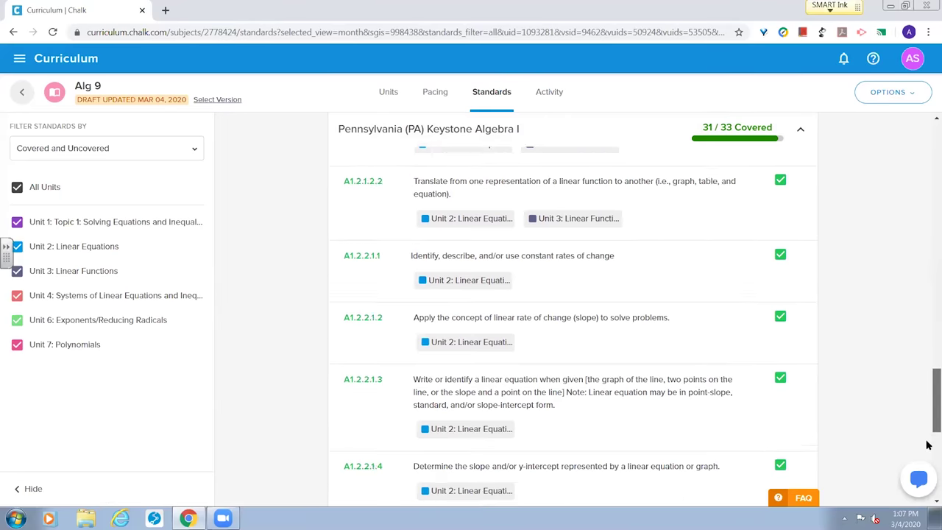
{"action": "left_click_drag", "start_coordinate": [930, 399], "coordinate": [931, 150]}
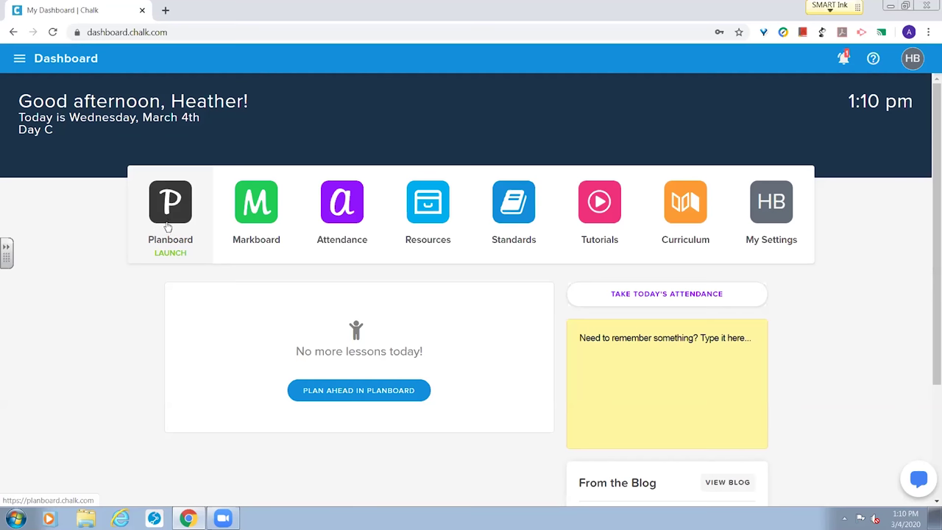
- Switch to Planboard and show October 2019 in the monthly lesson calendar
{"action": "left_click", "coordinate": [168, 227]}
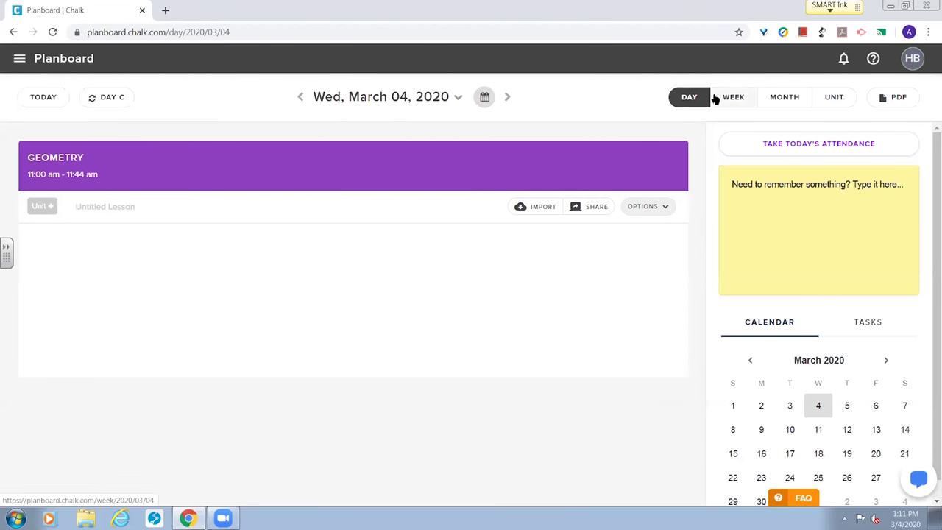
{"action": "left_click", "coordinate": [784, 97]}
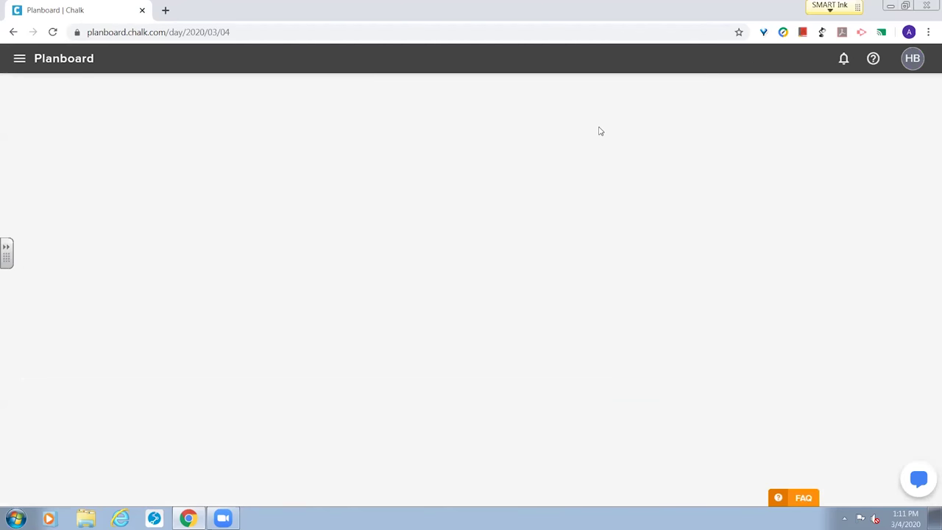
{"action": "left_click", "coordinate": [251, 108]}
{"action": "left_click", "coordinate": [251, 107]}
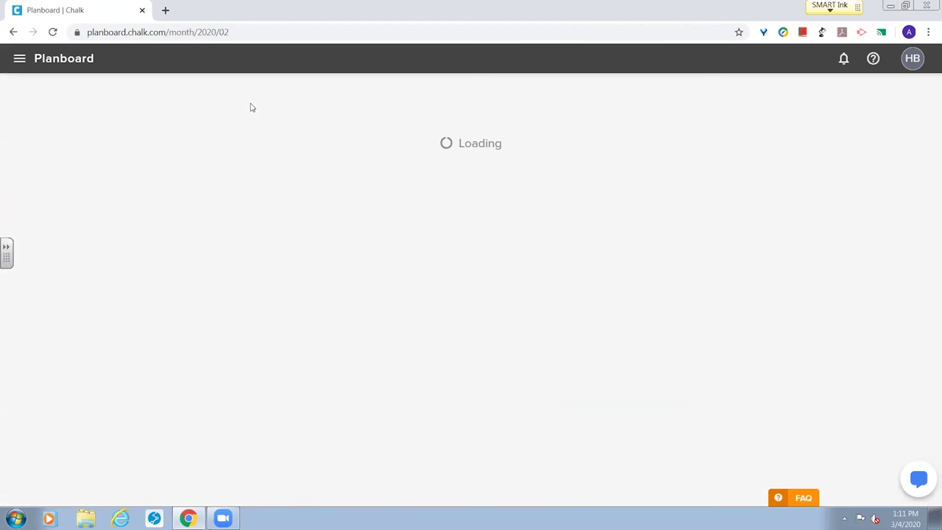
{"action": "left_click", "coordinate": [251, 108]}
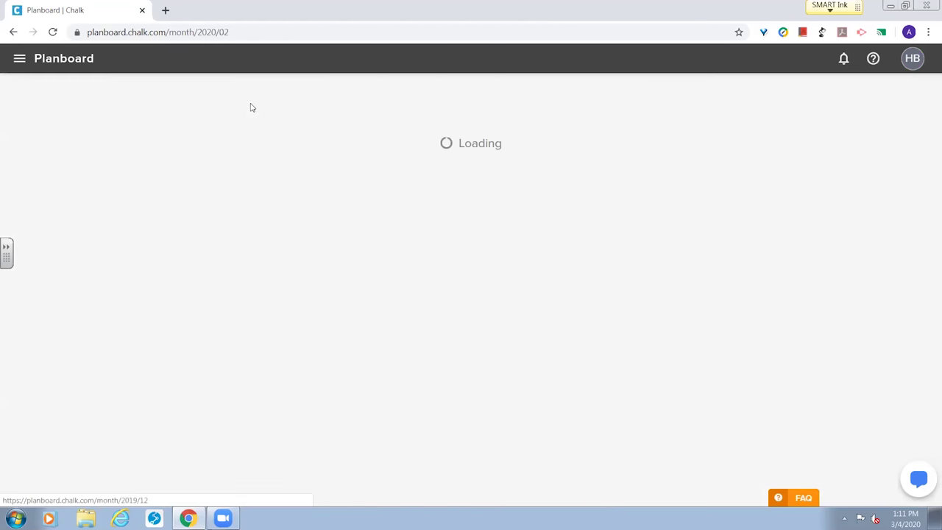
{"action": "left_click", "coordinate": [251, 107]}
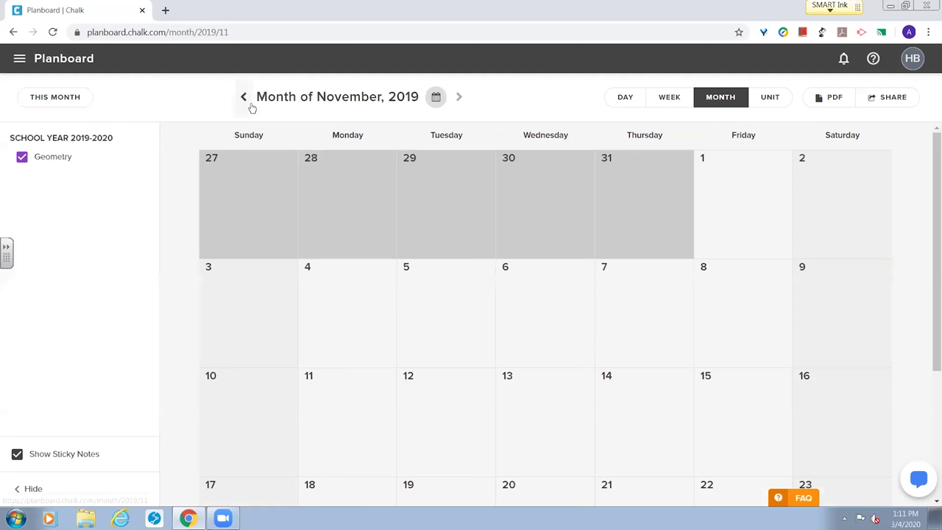
{"action": "left_click", "coordinate": [251, 108]}
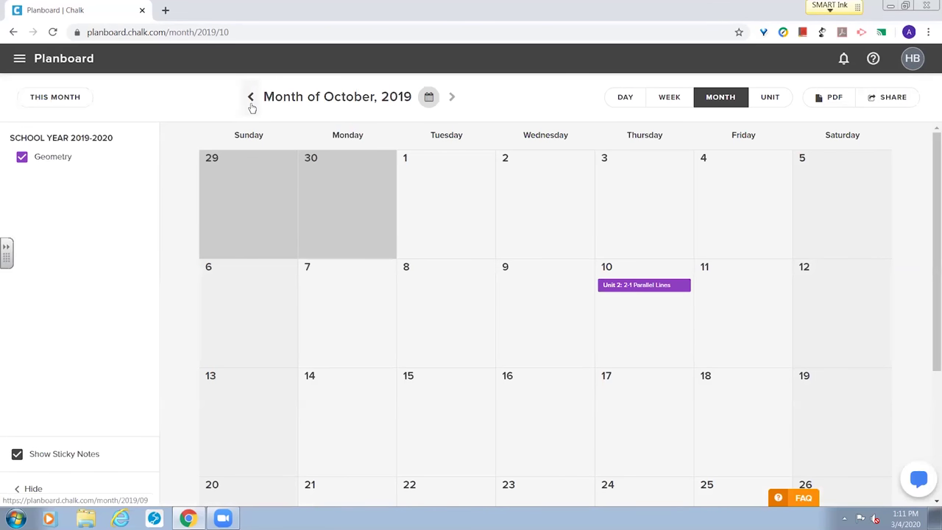
- Review the October 10 lesson plan "2-1 Parallel Lines" and check its sharing settings
{"action": "left_click", "coordinate": [617, 288]}
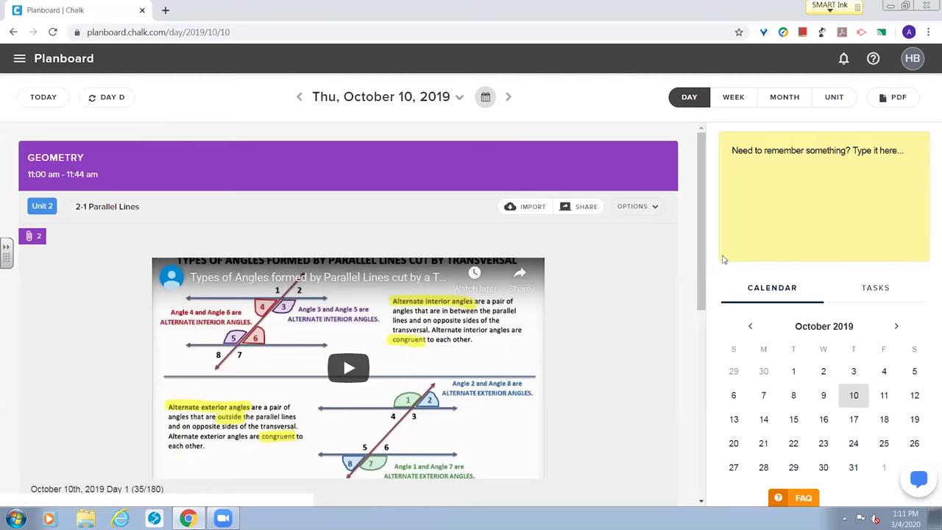
{"action": "scroll", "coordinate": [705, 271], "scroll_direction": "down", "scroll_amount": 2}
{"action": "scroll", "coordinate": [705, 271], "scroll_direction": "down", "scroll_amount": 3}
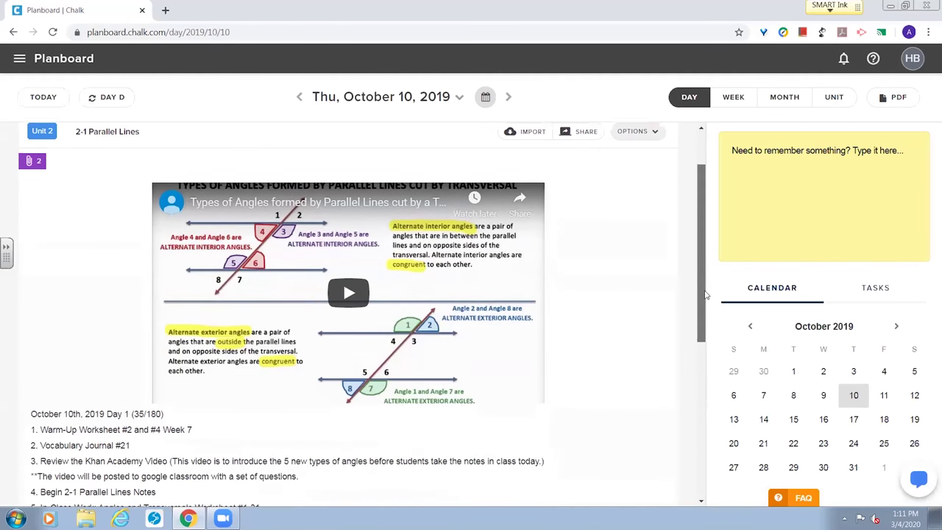
{"action": "left_click_drag", "start_coordinate": [705, 313], "coordinate": [696, 235]}
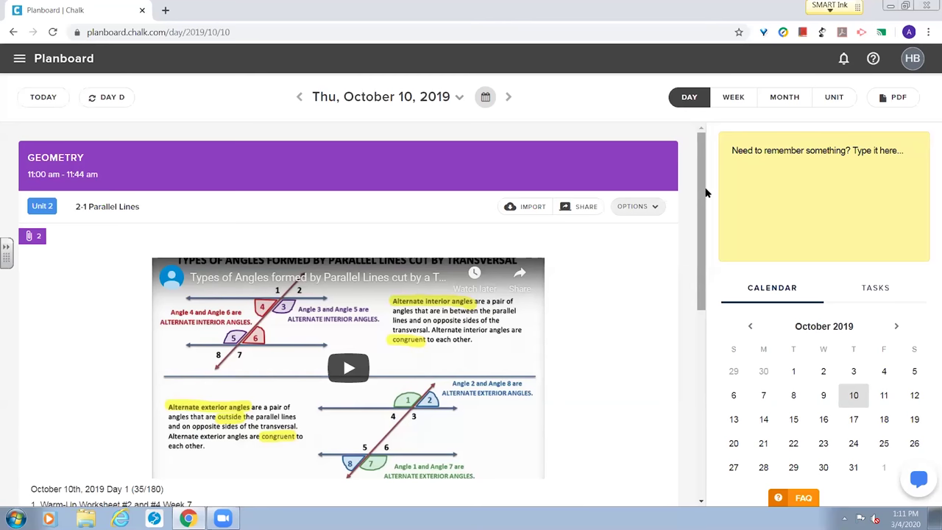
{"action": "left_click_drag", "start_coordinate": [700, 184], "coordinate": [699, 193]}
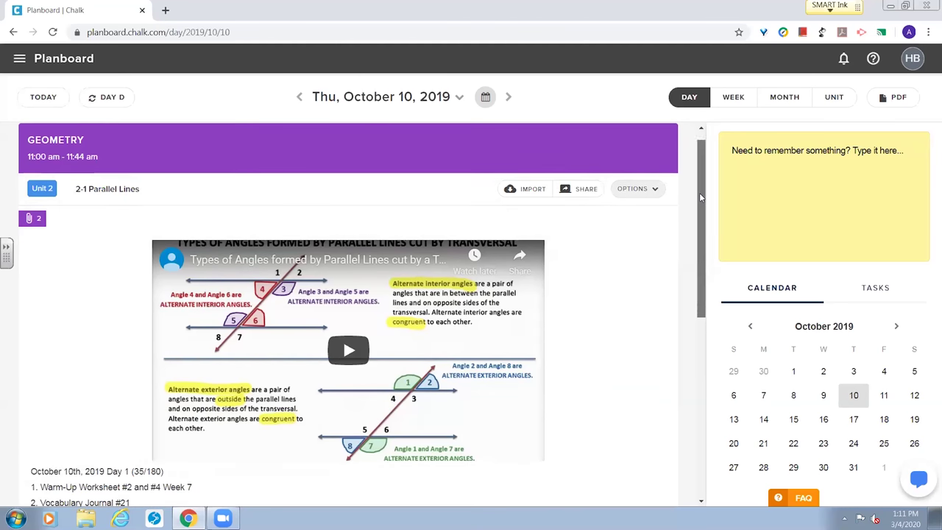
{"action": "left_click", "coordinate": [596, 194]}
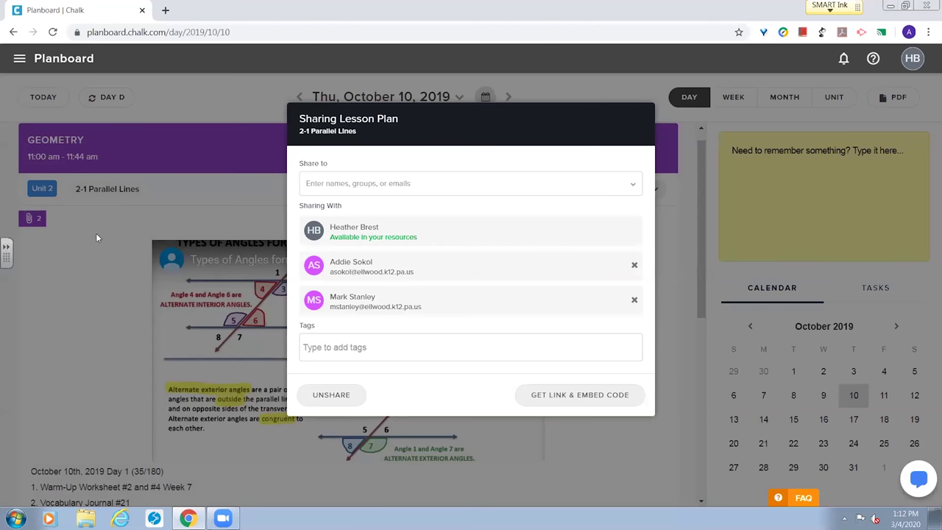
{"action": "left_click", "coordinate": [48, 115]}
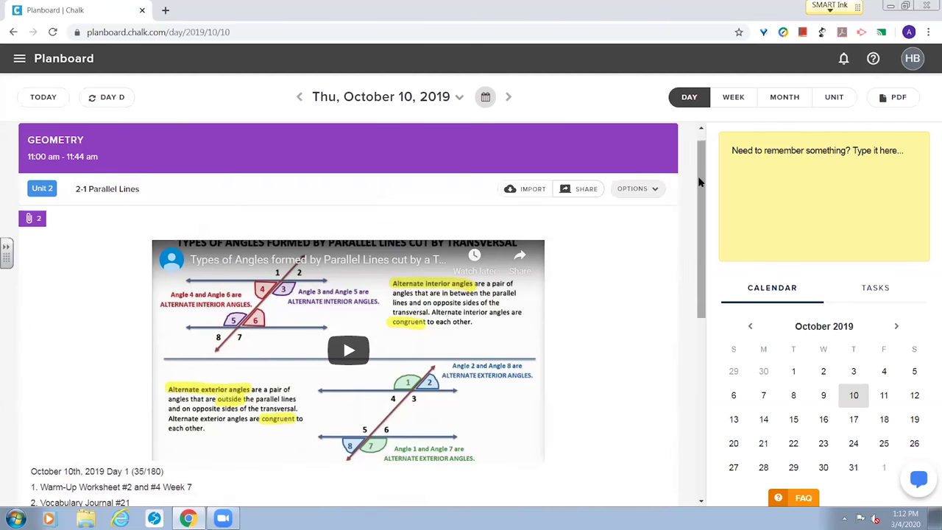
- Read through the October 10 Geometry lesson plan, including its agenda, Google Classroom assignment and video questions
{"action": "scroll", "coordinate": [717, 346], "scroll_direction": "down", "scroll_amount": 4}
{"action": "scroll", "coordinate": [718, 405], "scroll_direction": "down", "scroll_amount": 1}
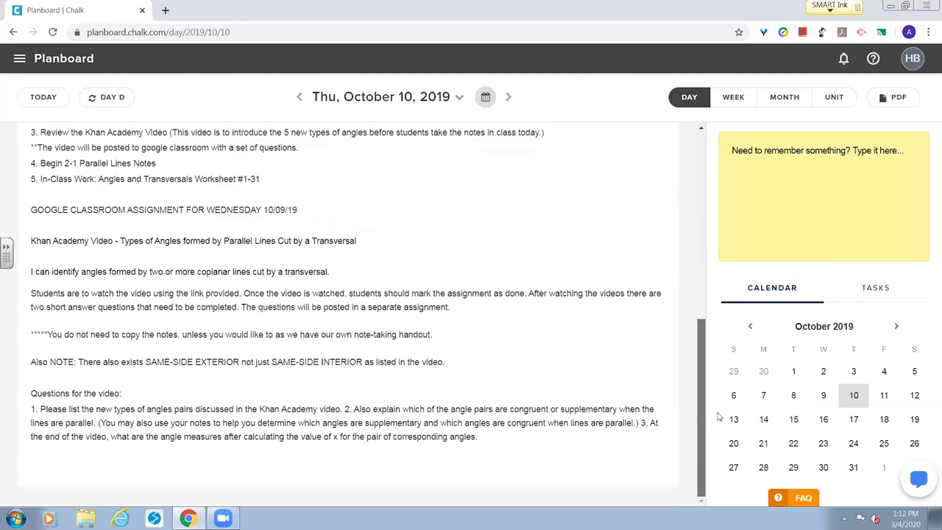
{"action": "left_click_drag", "start_coordinate": [705, 324], "coordinate": [692, 138]}
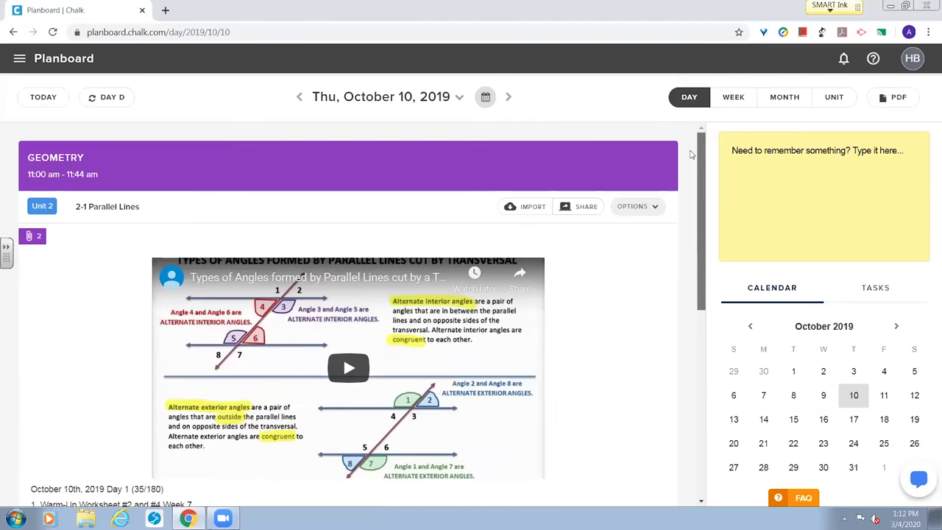
- Switch to Curriculum and open the published Geometry map for viewing
{"action": "left_click", "coordinate": [20, 59]}
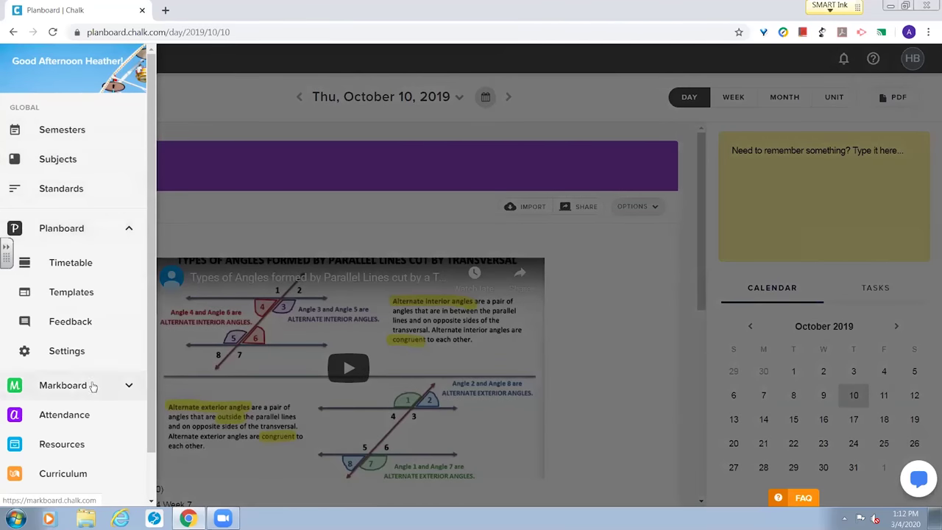
{"action": "left_click", "coordinate": [91, 472]}
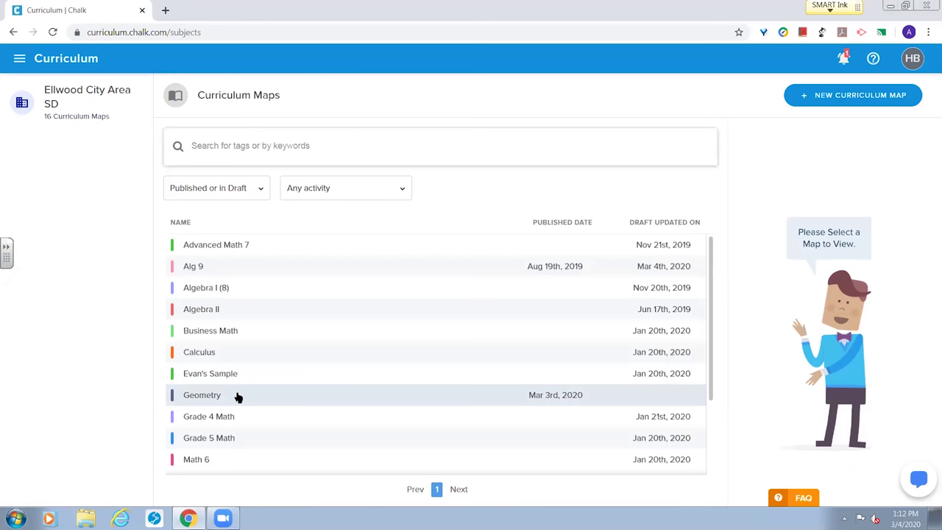
{"action": "left_click", "coordinate": [238, 398]}
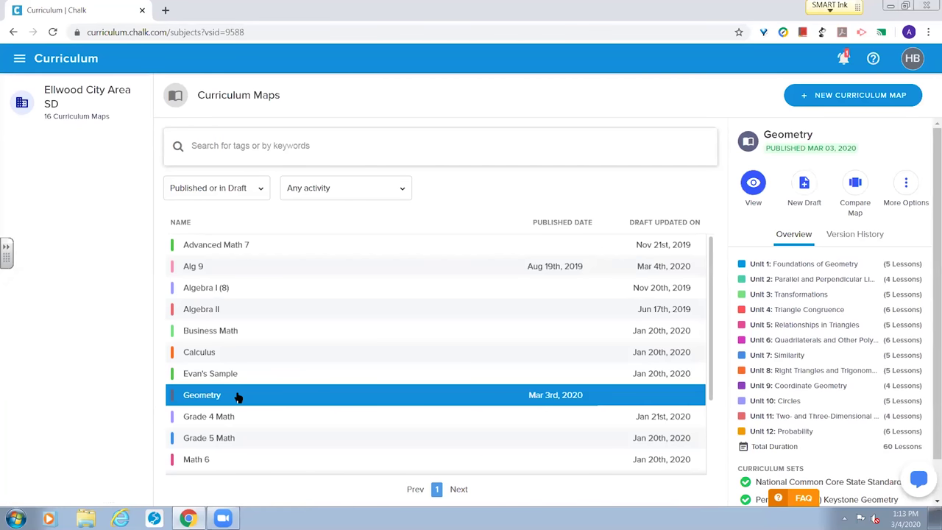
{"action": "left_click", "coordinate": [753, 184]}
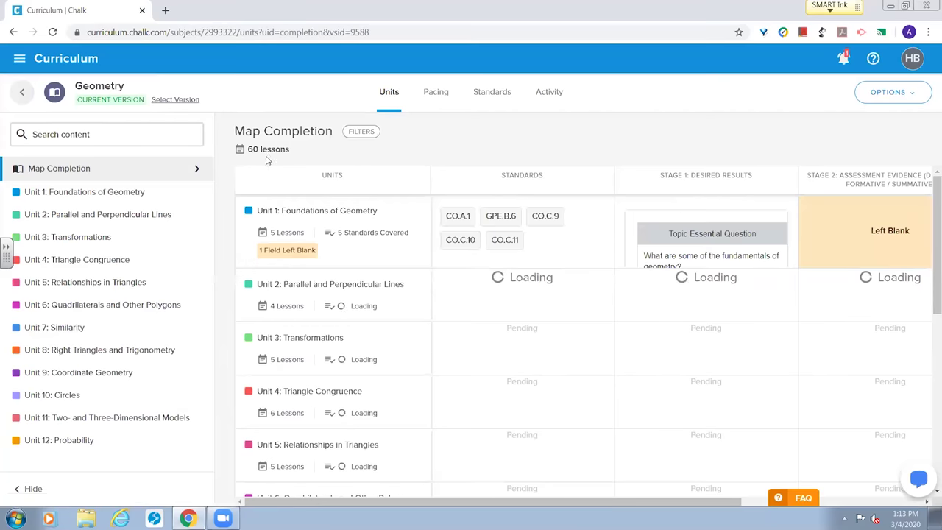
- Search the Geometry map for "transversal" and view Unit 2: Parallel and Perpendicular Lines
{"action": "left_click", "coordinate": [86, 133]}
{"action": "type", "text": "transversal"}
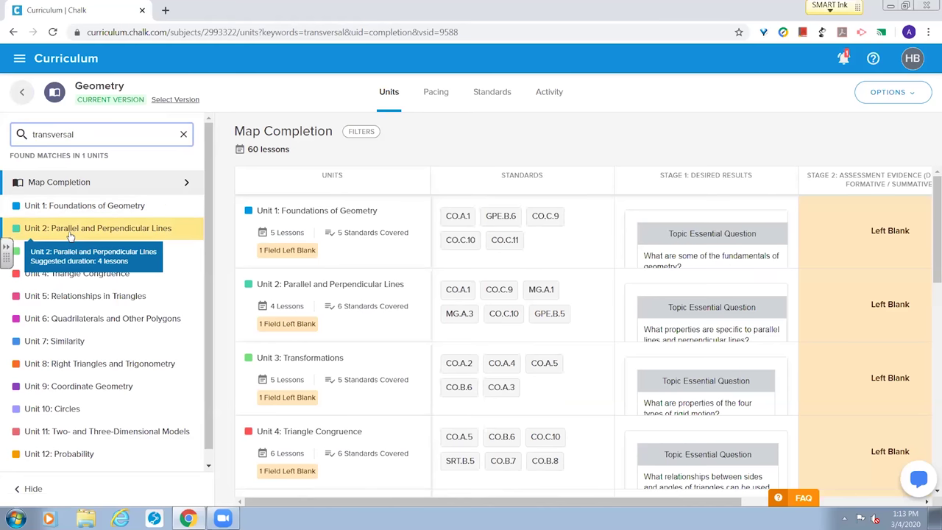
{"action": "left_click", "coordinate": [71, 235]}
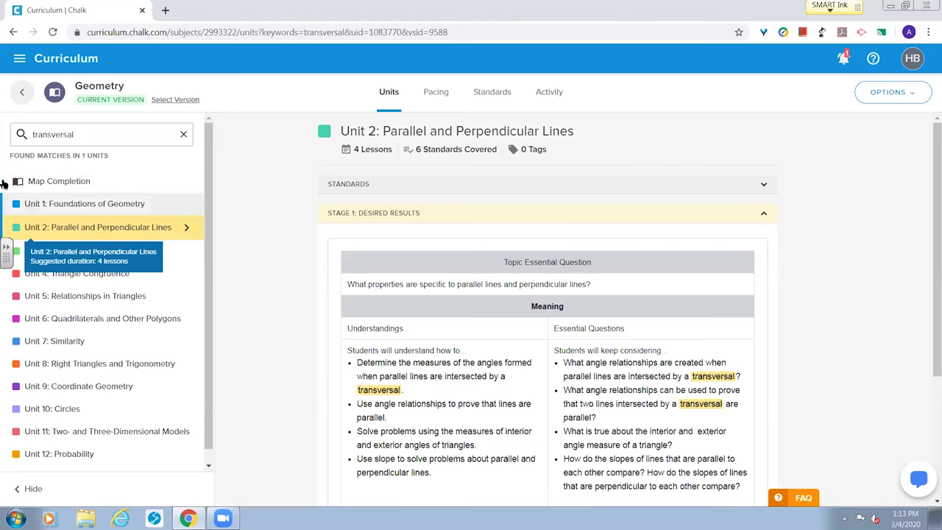
- Return to the curriculum map list with the "transversal" search kept and look at the Geometry map's additional options
{"action": "left_click", "coordinate": [23, 93]}
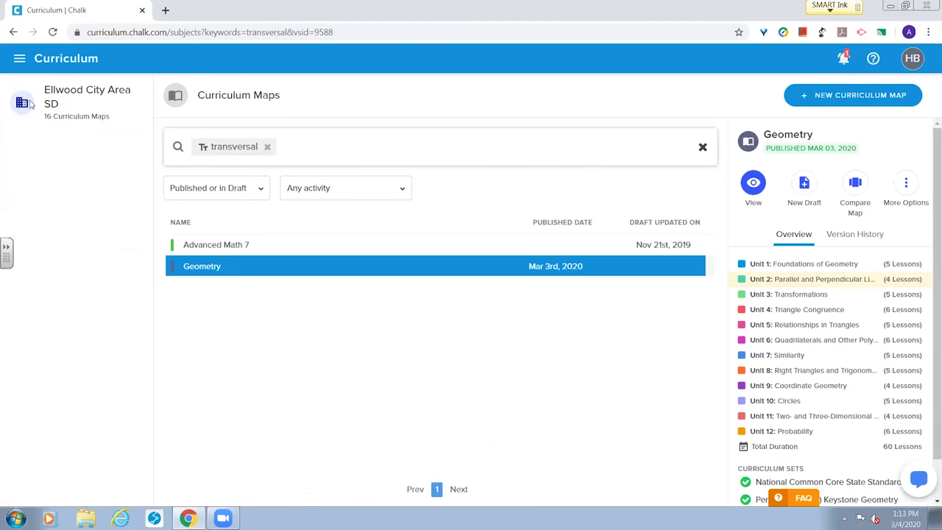
{"action": "left_click", "coordinate": [21, 59]}
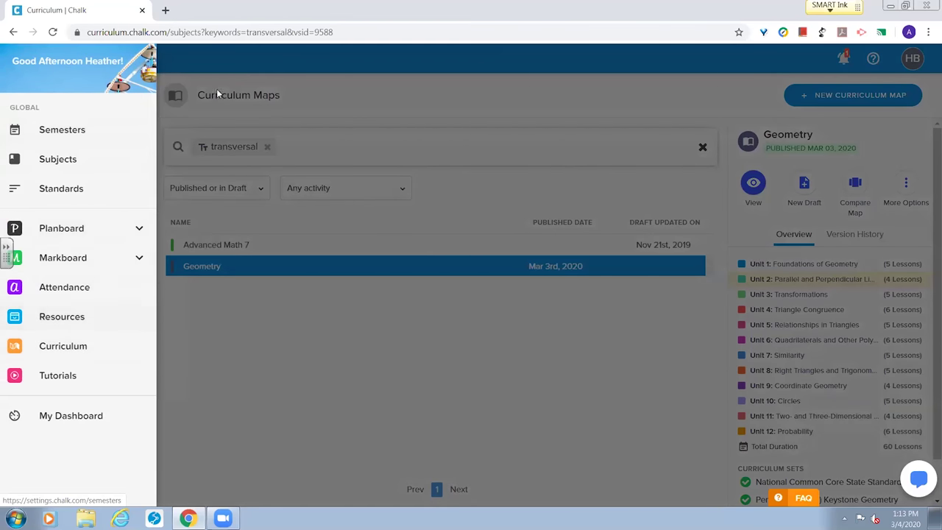
{"action": "left_click", "coordinate": [245, 102]}
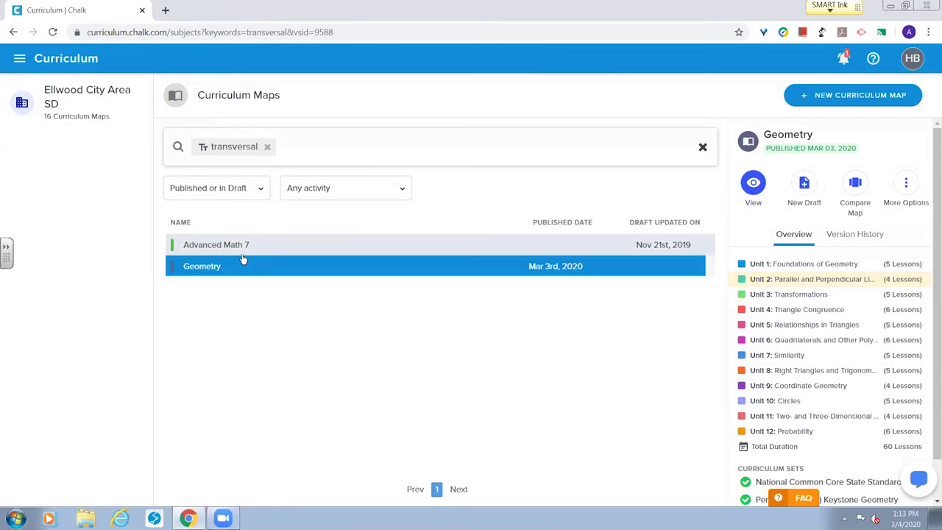
{"action": "left_click", "coordinate": [909, 187]}
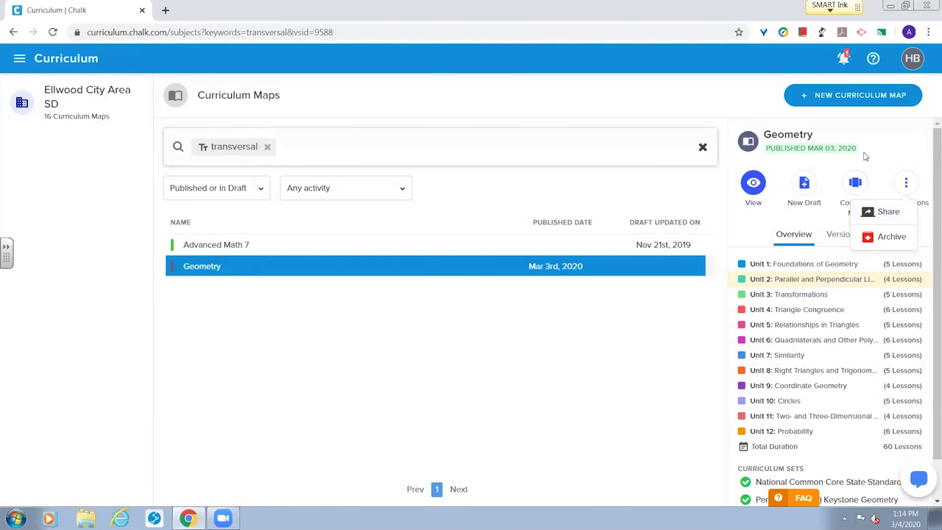
- Set up a side-by-side comparison of the Geometry and Alg 9 curriculum maps
{"action": "left_click", "coordinate": [850, 184]}
{"action": "left_click", "coordinate": [857, 183]}
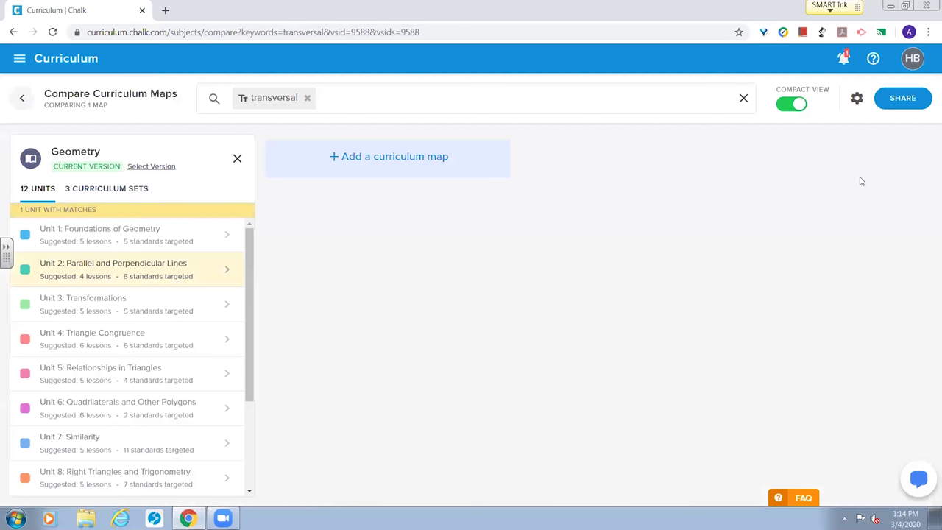
{"action": "left_click", "coordinate": [434, 165]}
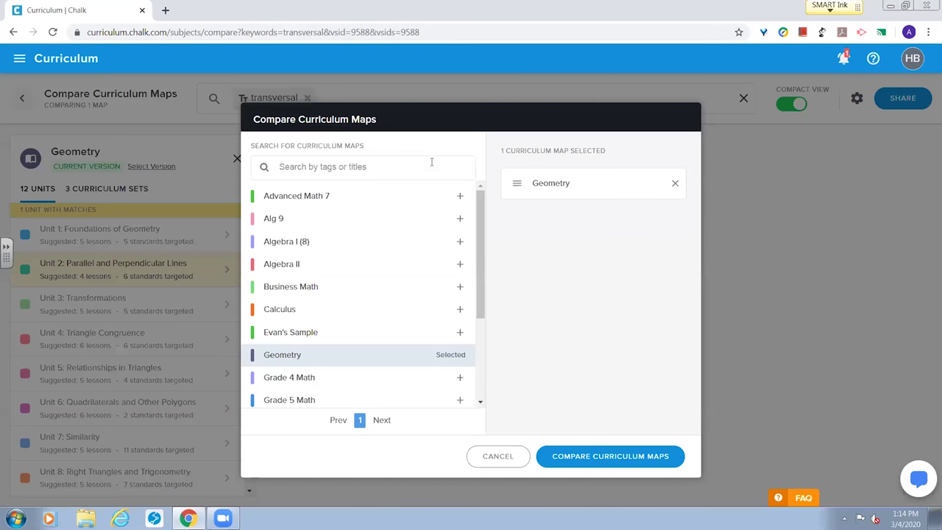
{"action": "left_click", "coordinate": [364, 222]}
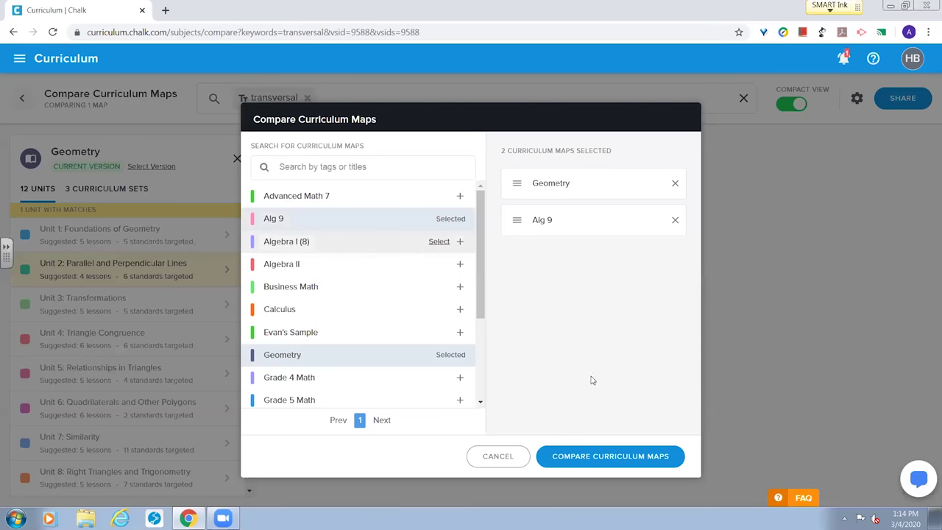
{"action": "left_click", "coordinate": [595, 456]}
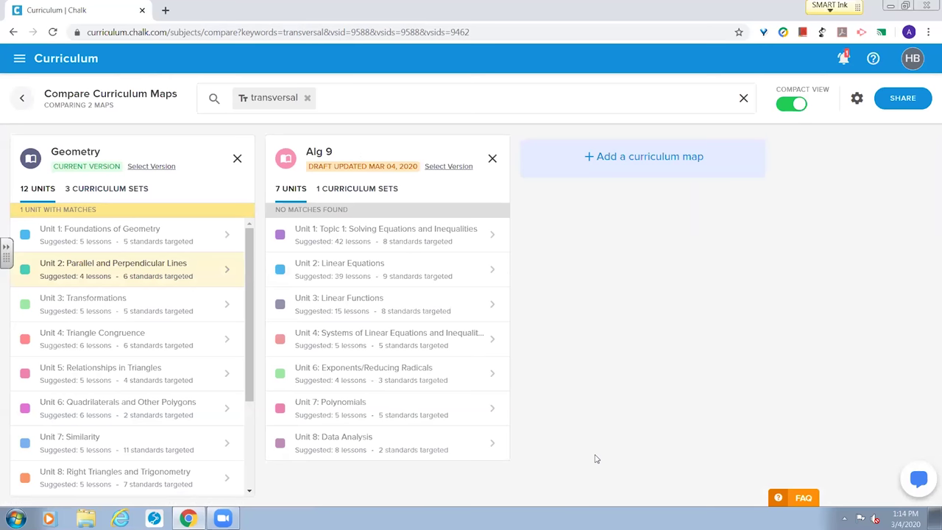
- Replace the "transversal" keyword with "linear" and search the unit content of both compared maps
{"action": "left_click", "coordinate": [308, 99]}
{"action": "type", "text": "linear"}
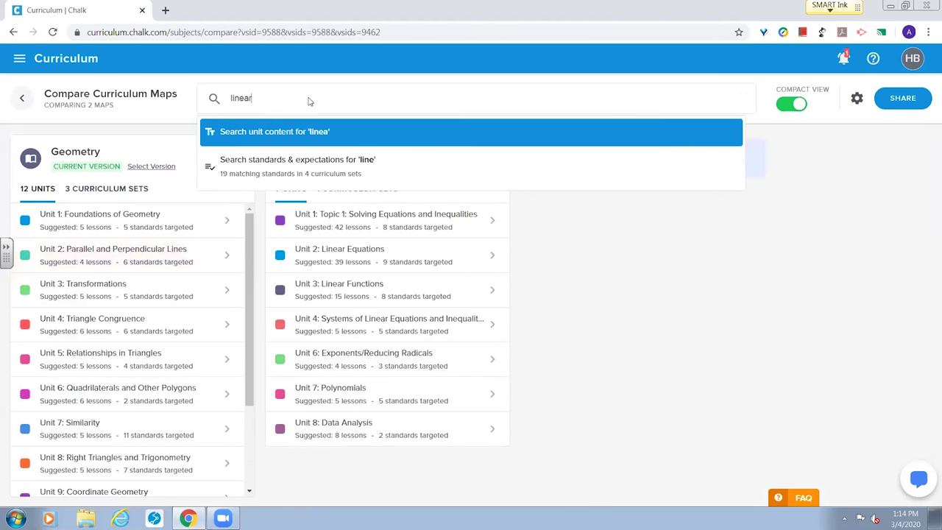
{"action": "key", "text": "Return"}
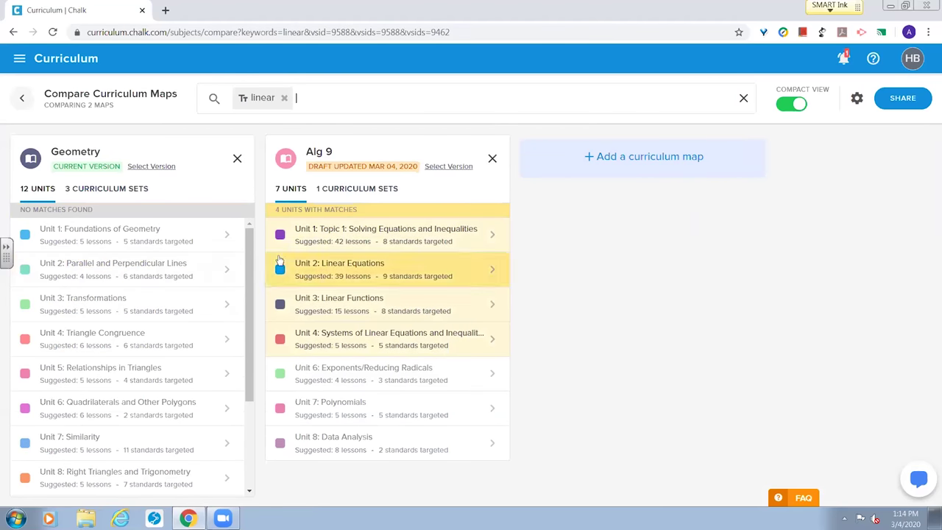
{"action": "left_click_drag", "start_coordinate": [250, 261], "coordinate": [251, 221]}
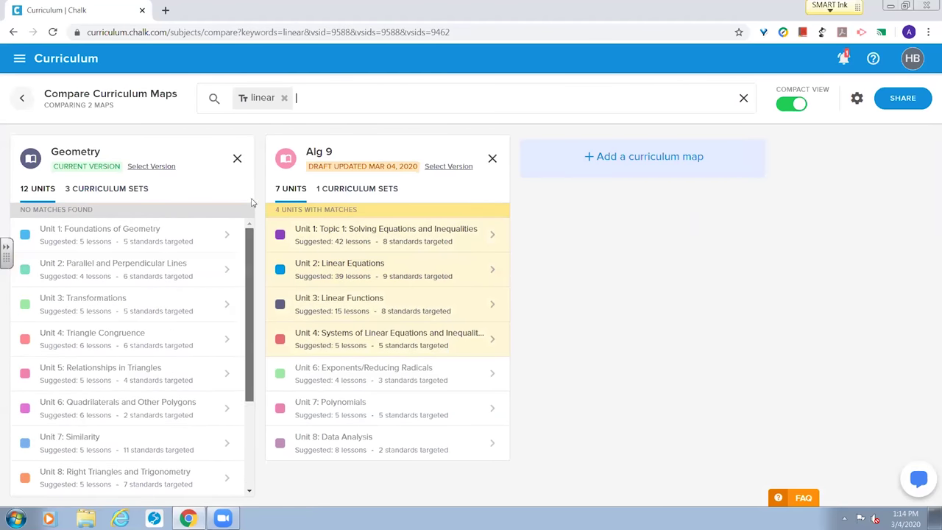
- Clear the "linear" keyword and search both compared maps for "slope"
{"action": "left_click", "coordinate": [284, 97]}
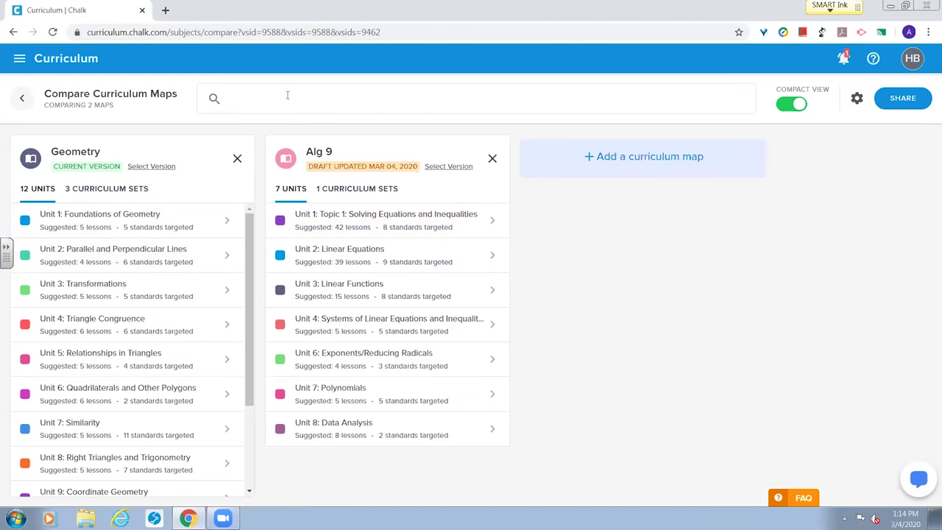
{"action": "type", "text": "slope"}
{"action": "key", "text": "Return"}
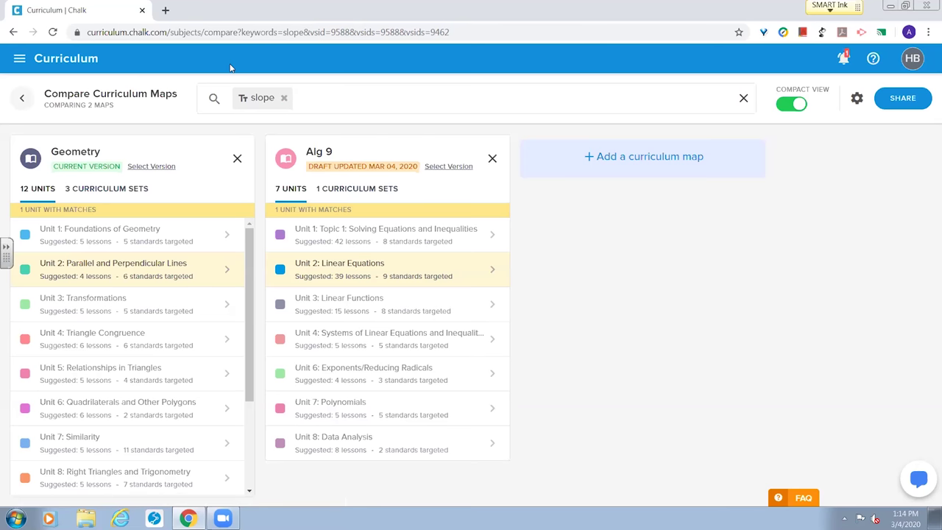
- Leave the comparison for the full curriculum map list and reopen the Geometry map for viewing
{"action": "left_click", "coordinate": [22, 59]}
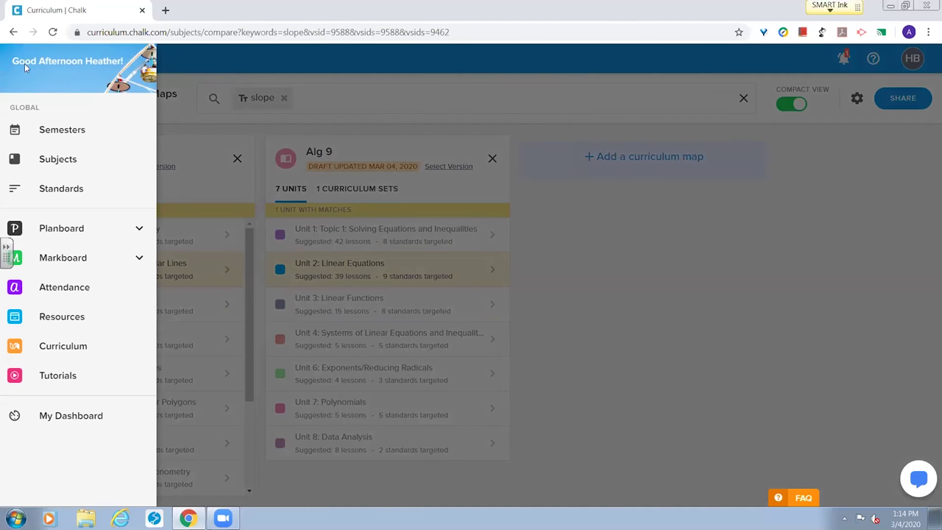
{"action": "left_click", "coordinate": [87, 353]}
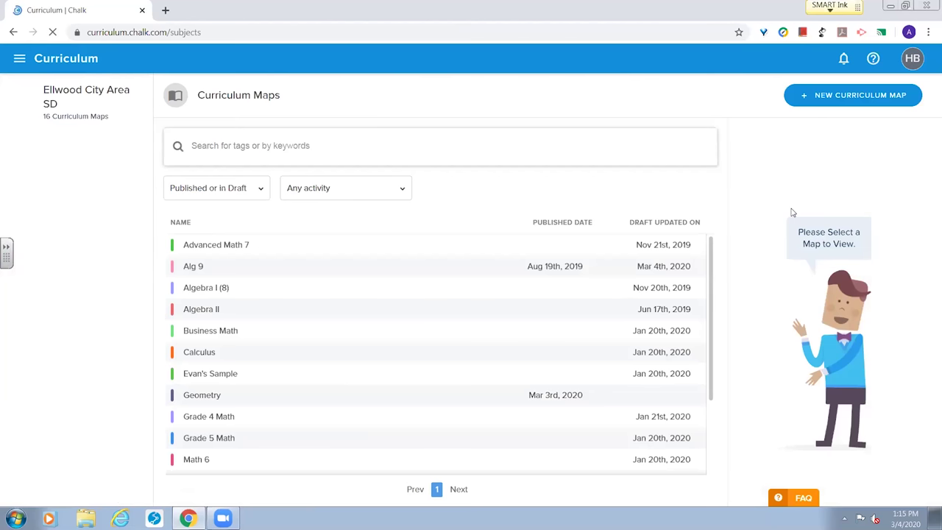
{"action": "left_click", "coordinate": [322, 395]}
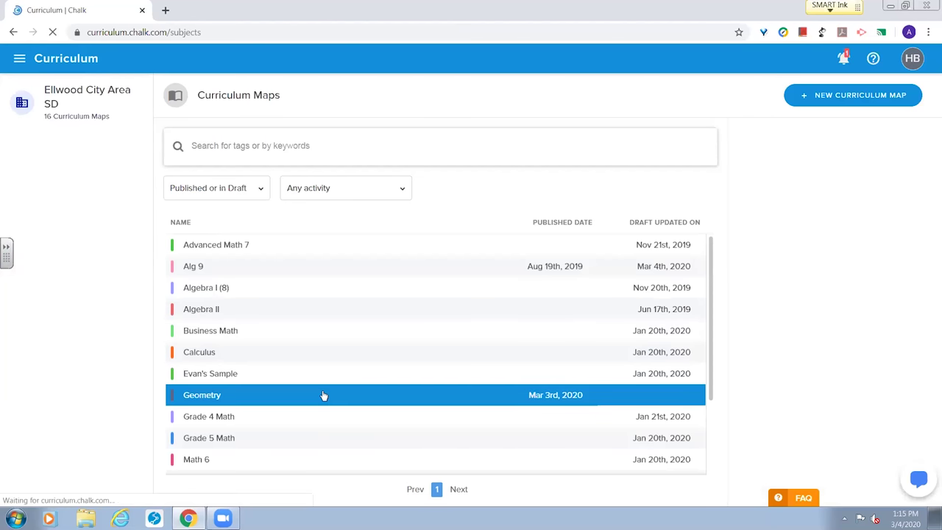
{"action": "left_click", "coordinate": [759, 193]}
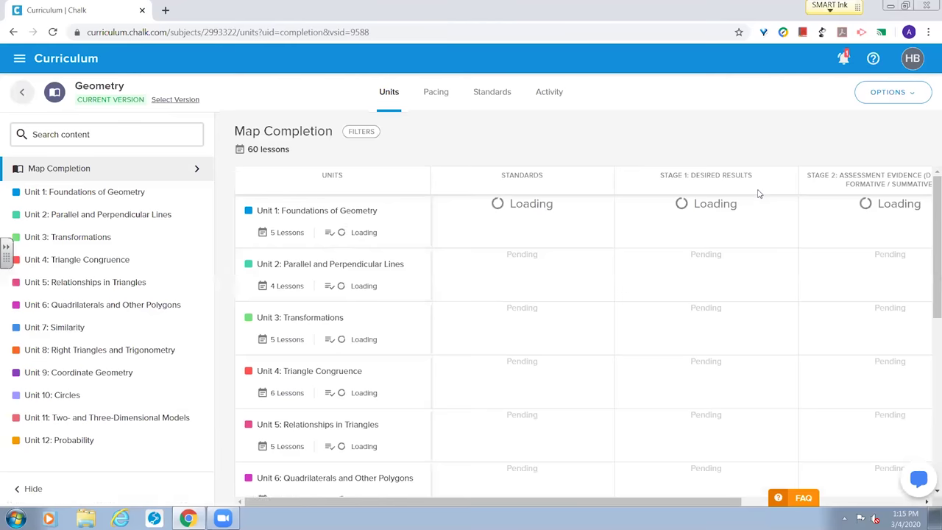
- Export the Geometry map as a PDF without the Stage 2: Assessment Evidence field and review its Unit 1 pages
{"action": "left_click", "coordinate": [891, 93]}
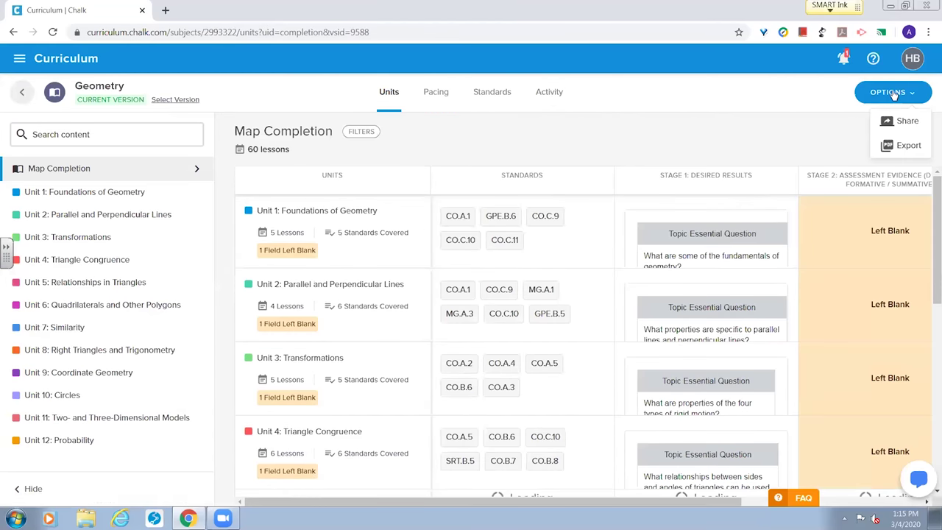
{"action": "left_click", "coordinate": [900, 146]}
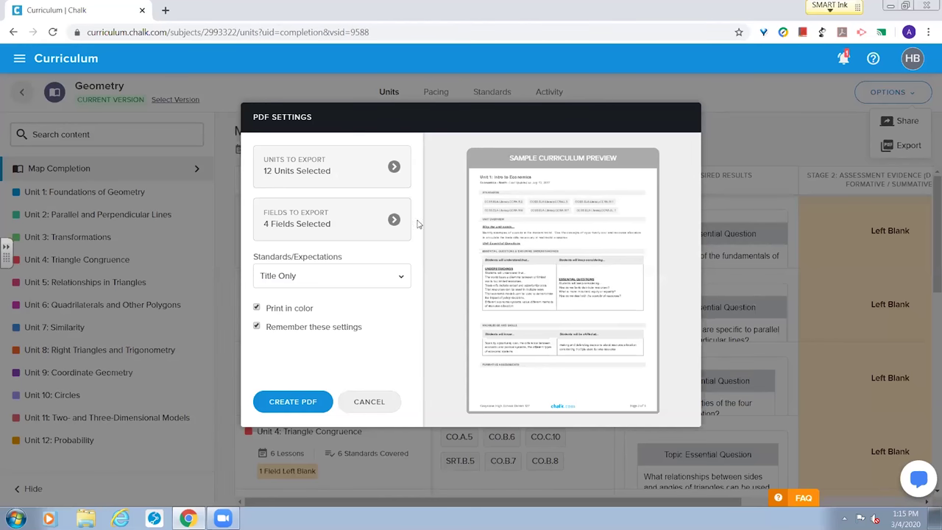
{"action": "left_click", "coordinate": [395, 224]}
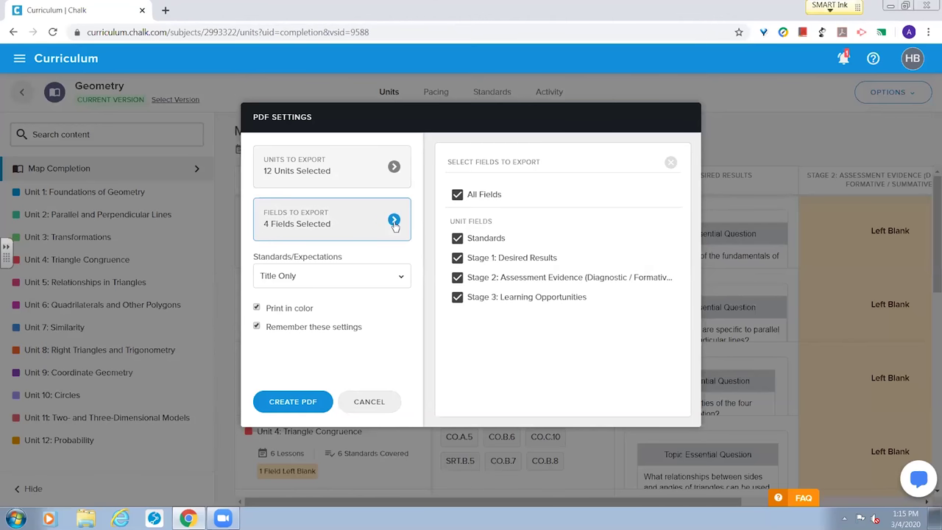
{"action": "left_click", "coordinate": [457, 279]}
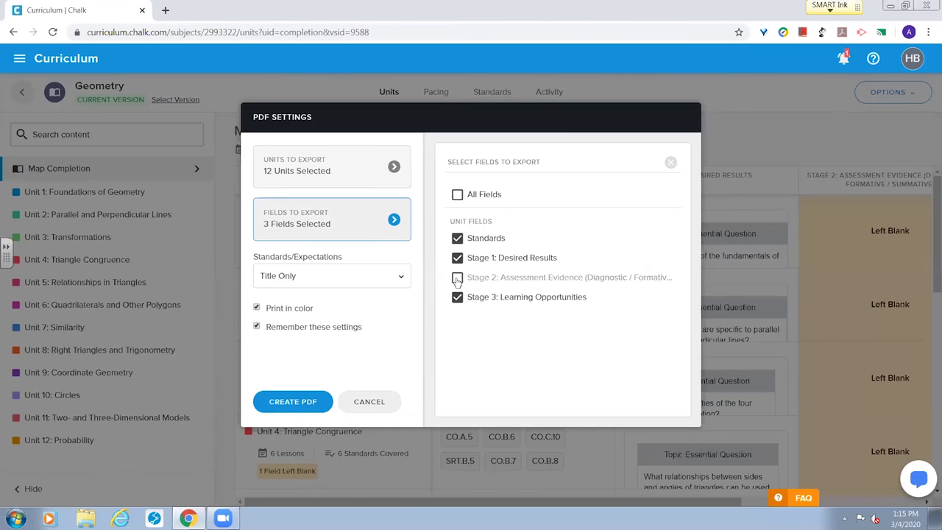
{"action": "left_click", "coordinate": [292, 402]}
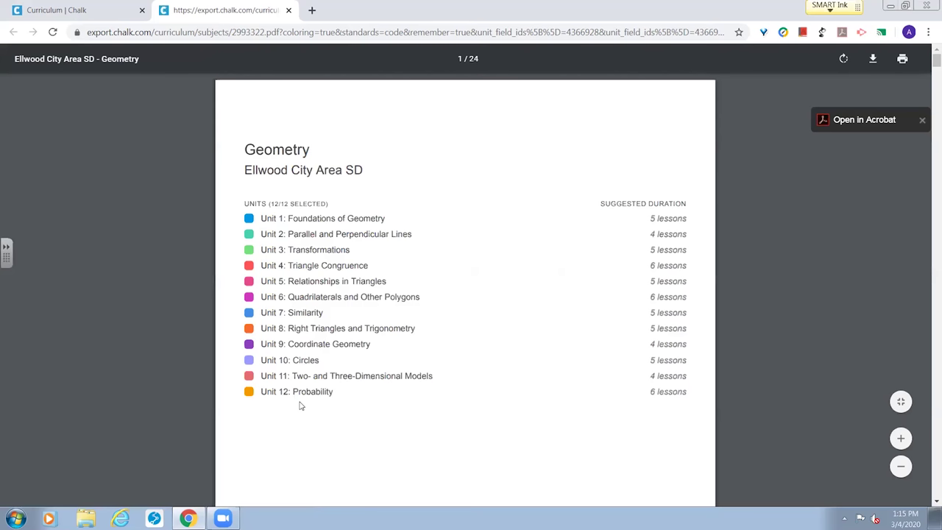
{"action": "mouse_move", "coordinate": [929, 65]}
{"action": "left_mouse_down"}
{"action": "mouse_move", "coordinate": [928, 91]}
{"action": "mouse_move", "coordinate": [928, 83]}
{"action": "left_mouse_up"}
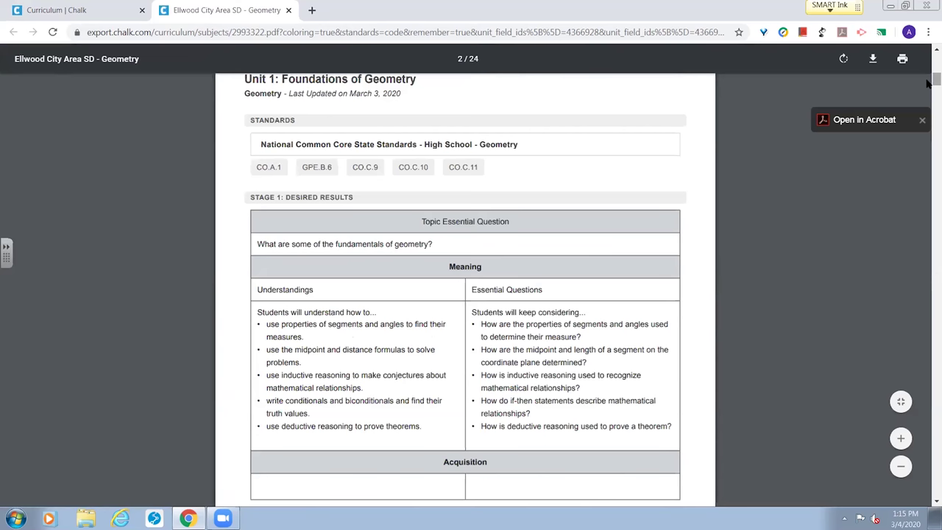
{"action": "left_click_drag", "start_coordinate": [928, 84], "coordinate": [928, 104]}
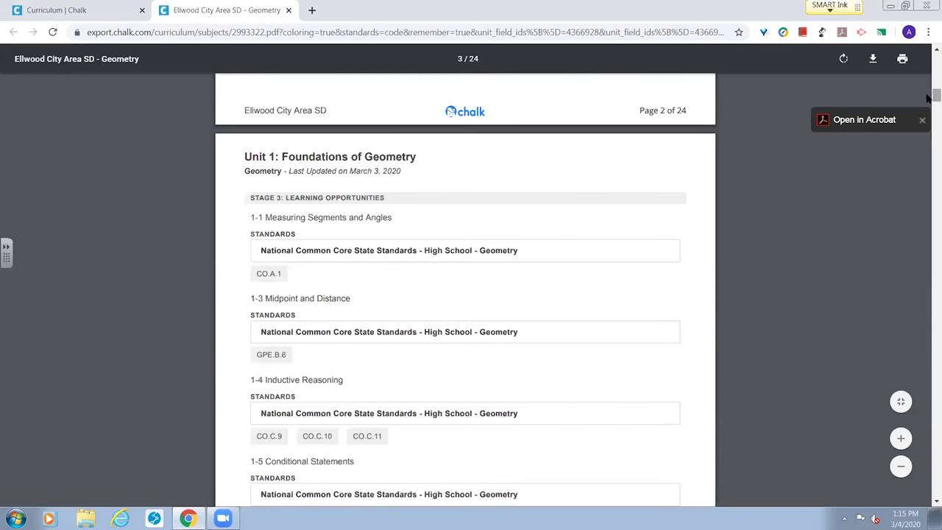